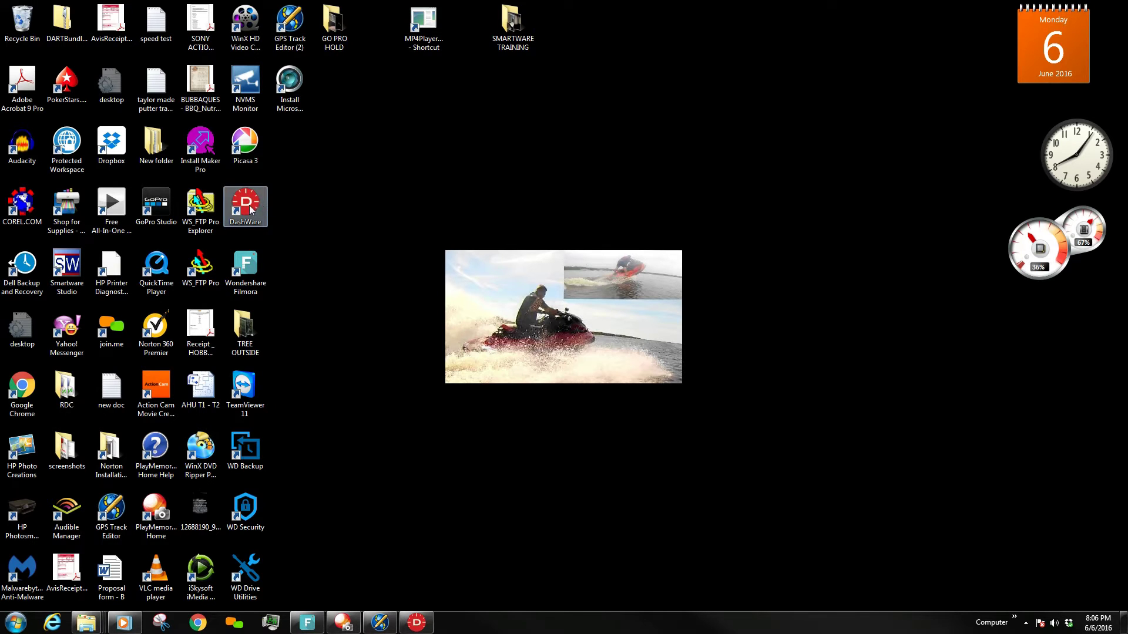
- Bring up the DashWare project and remove its attached 16042301.csv data file
click(250, 207)
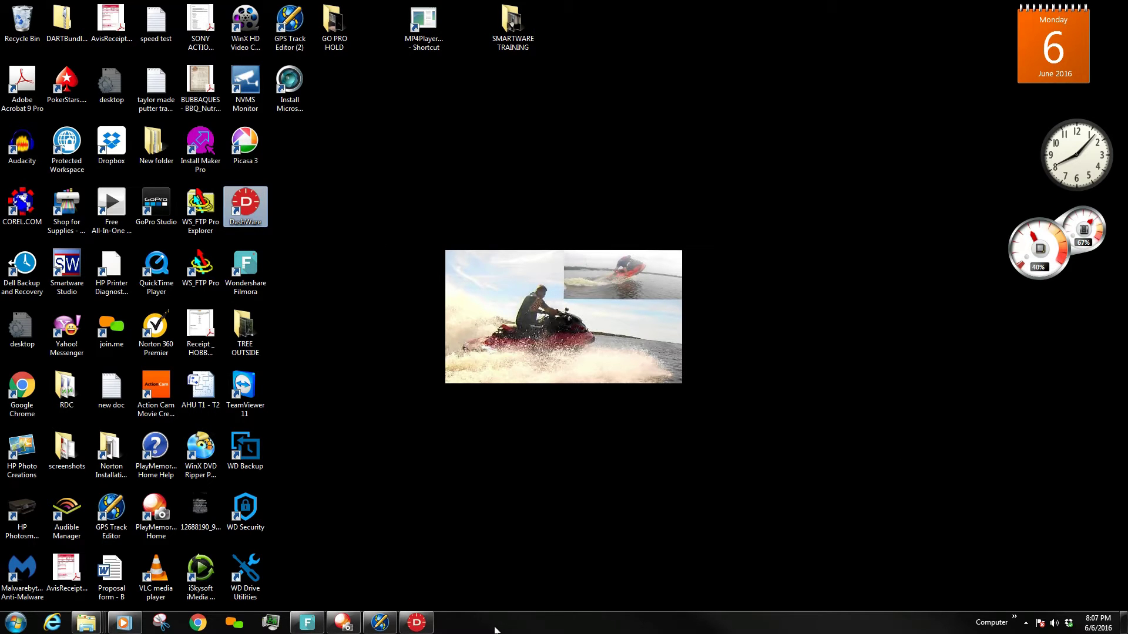
click(417, 622)
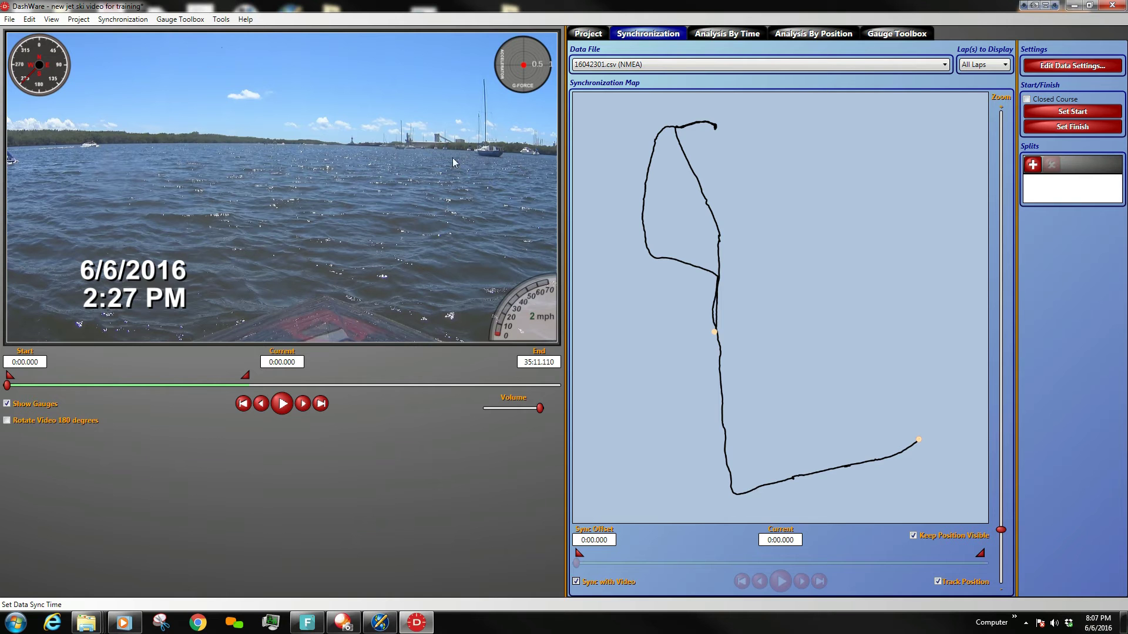
click(588, 35)
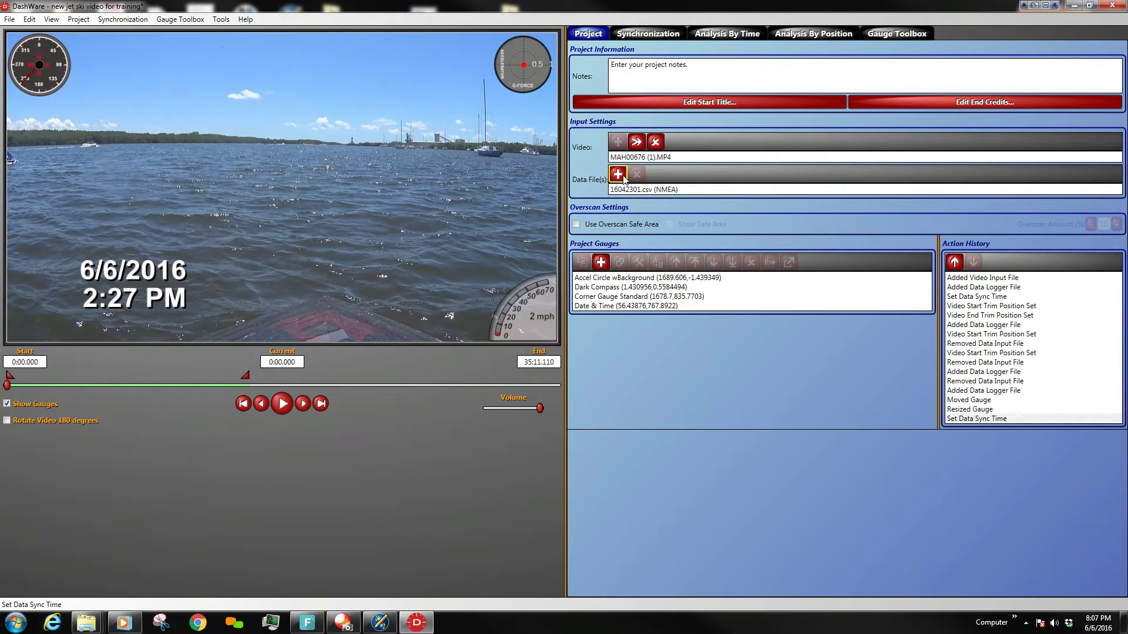
click(618, 174)
click(276, 156)
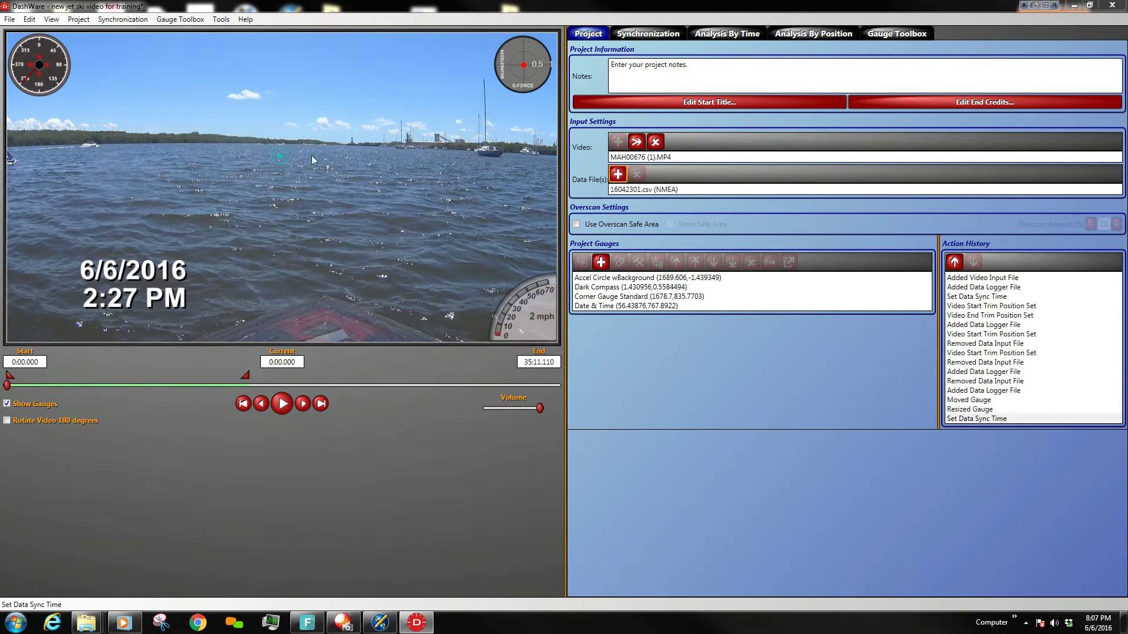
click(632, 190)
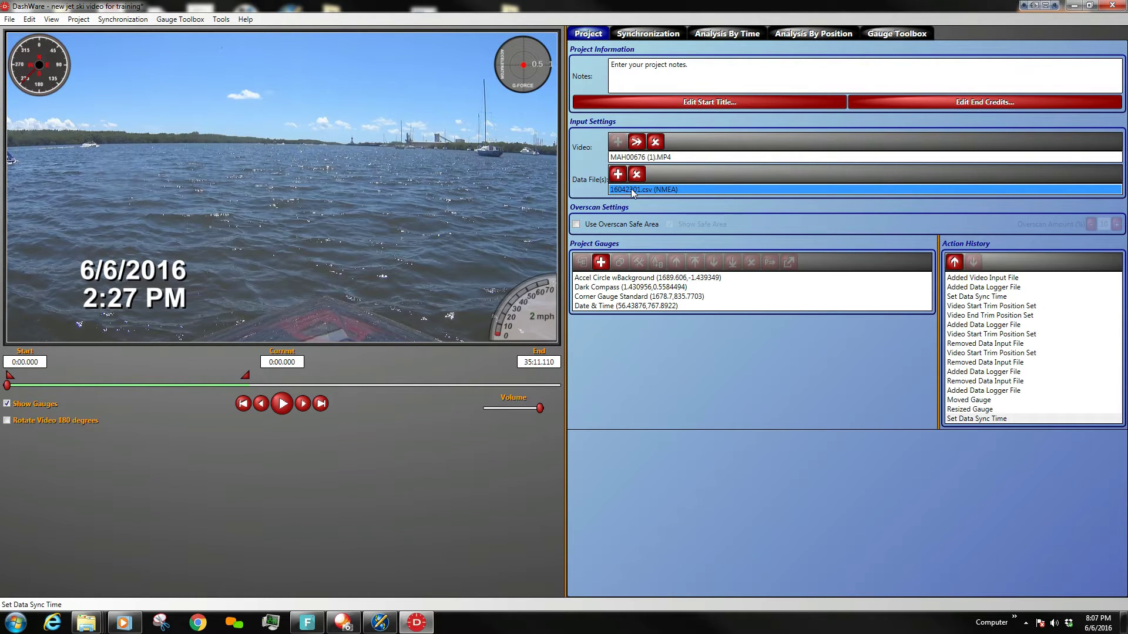
key(Delete)
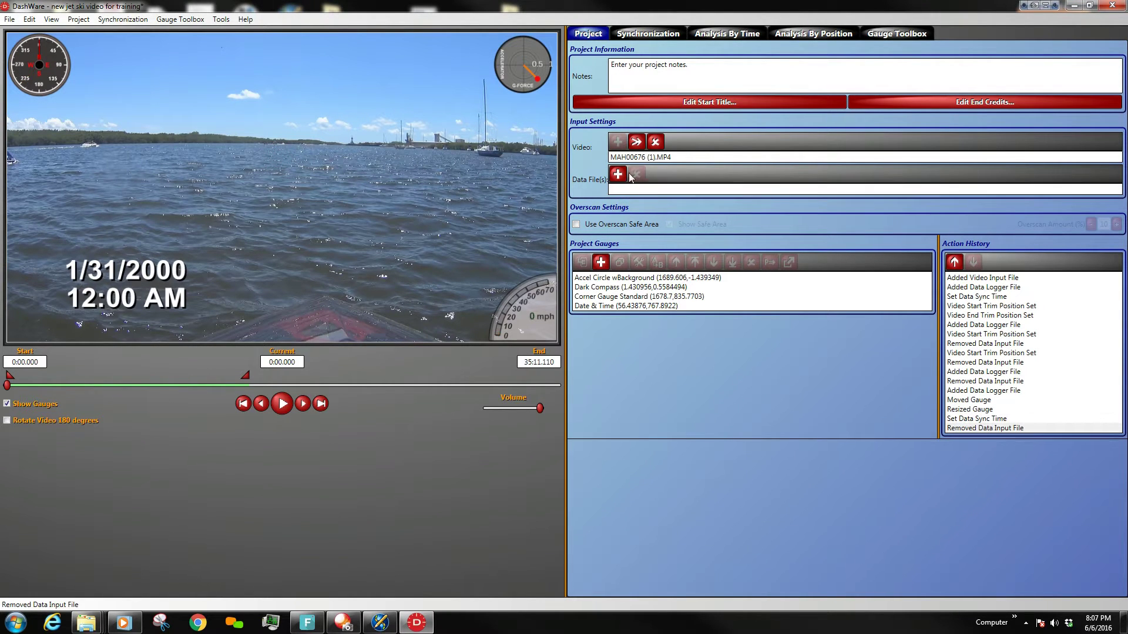
- Attach the 16042301 log file as the project's data file with the NMEA profile
click(617, 174)
click(375, 108)
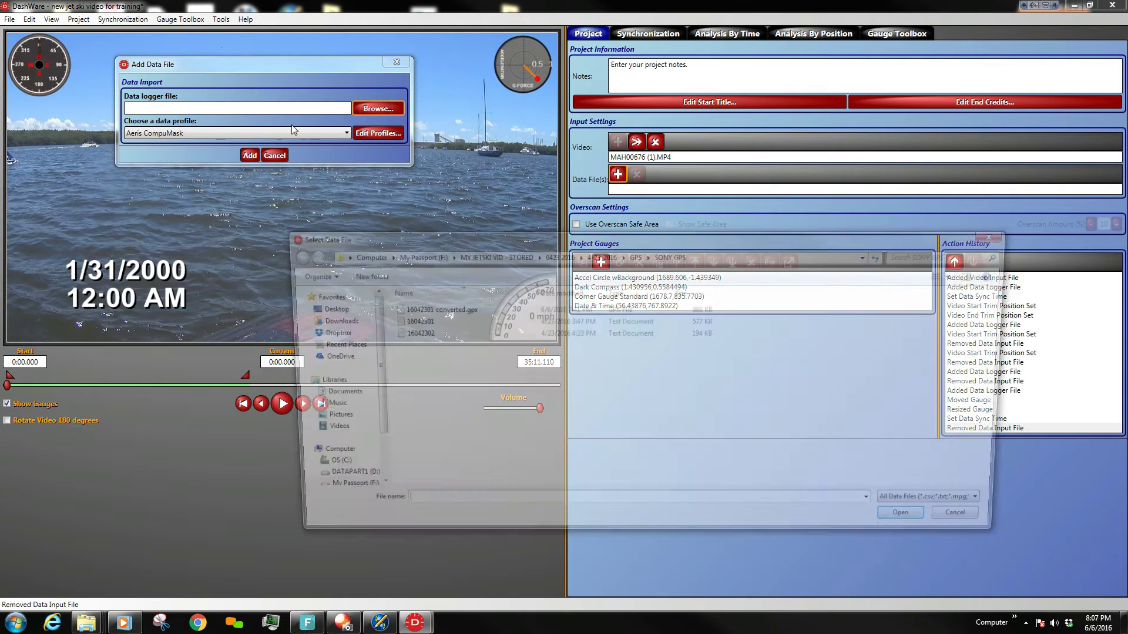
click(414, 321)
double_click(414, 321)
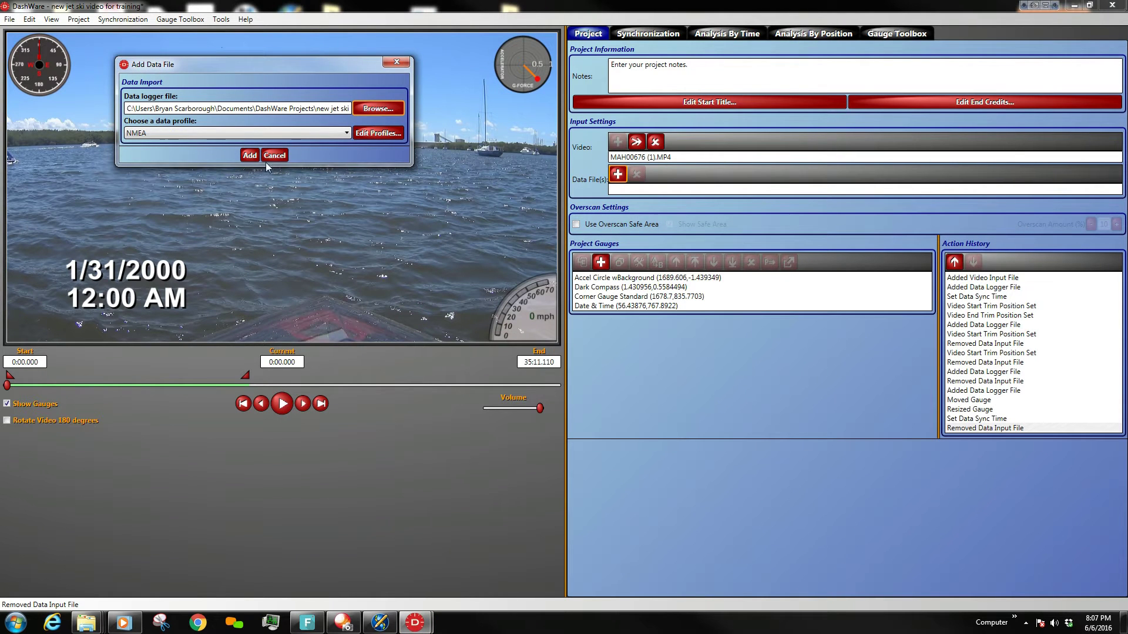
click(249, 155)
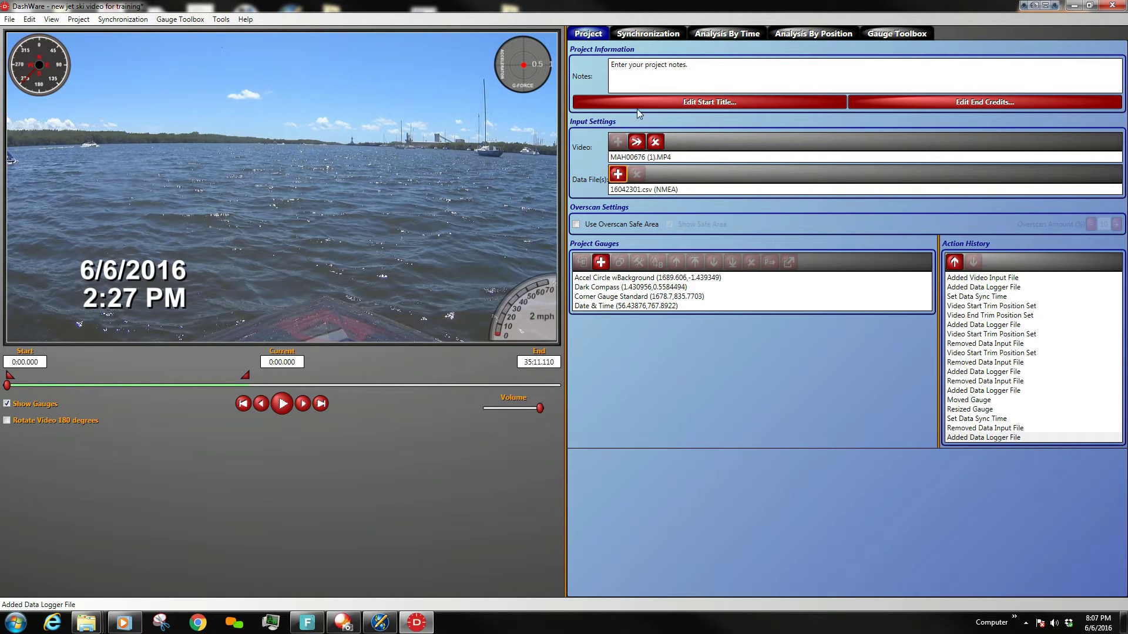
- Enable Sync with Video, stretch the video end trim to 79:44.500, and advance playback ten minutes
click(627, 39)
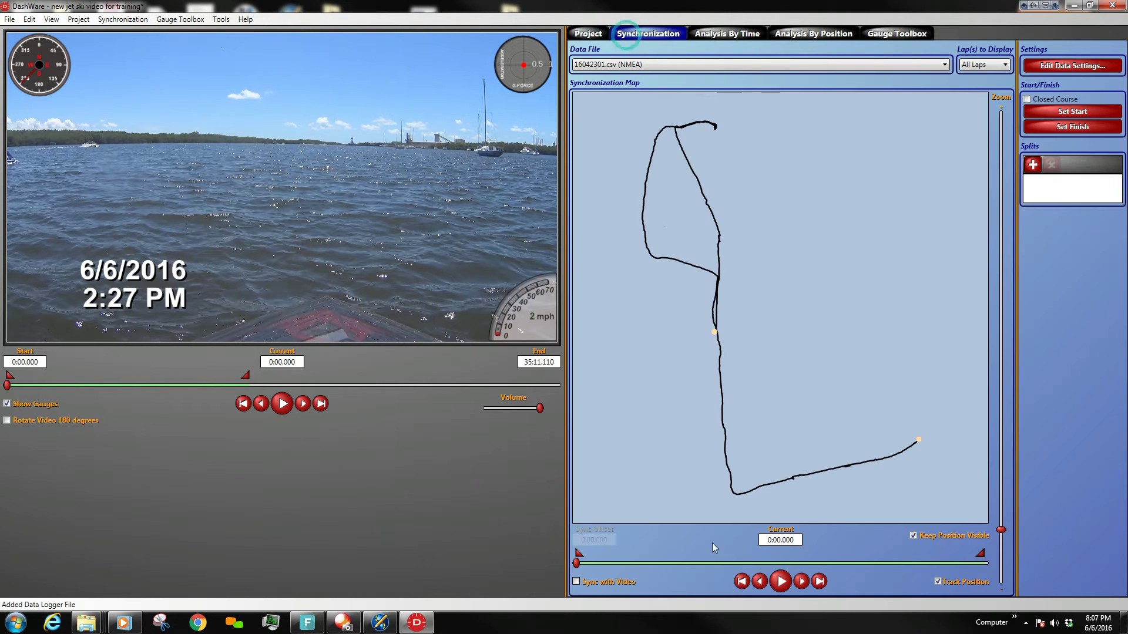
click(576, 582)
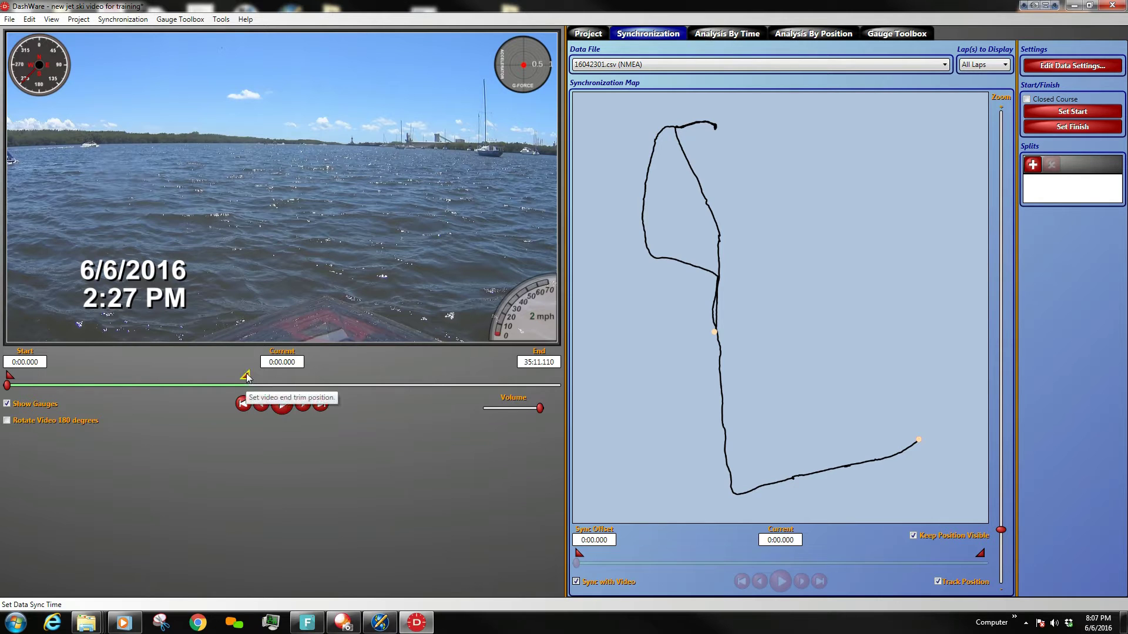
drag(246, 385, 604, 408)
drag(9, 392, 142, 386)
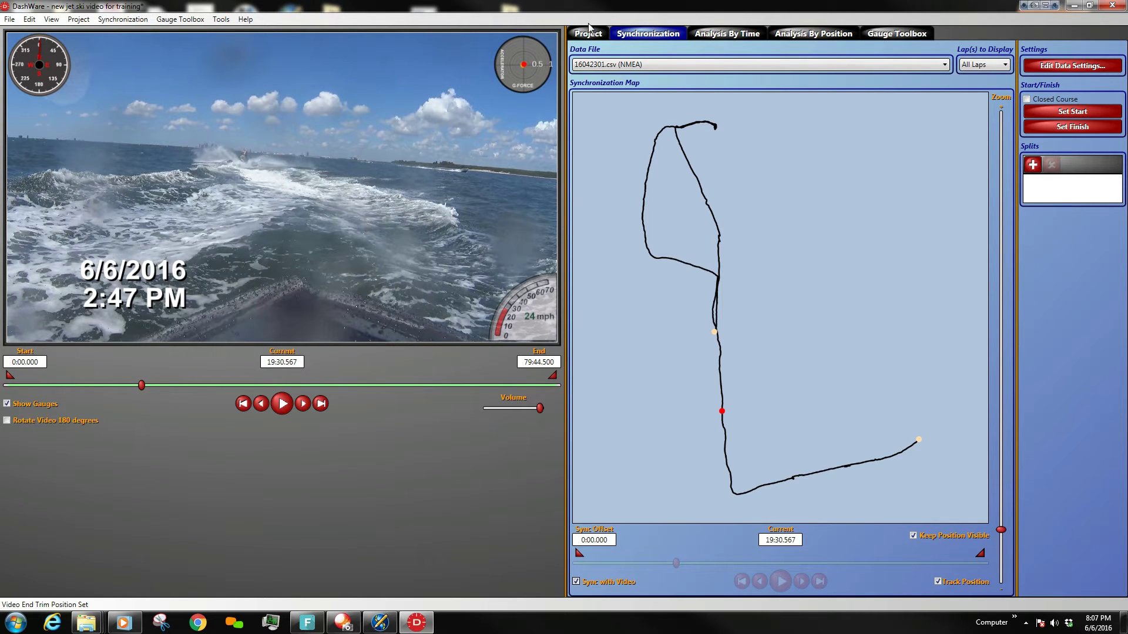
- Remove 16042301.csv from the project's Data File(s) list and minimize DashWare
click(589, 33)
click(642, 189)
click(638, 174)
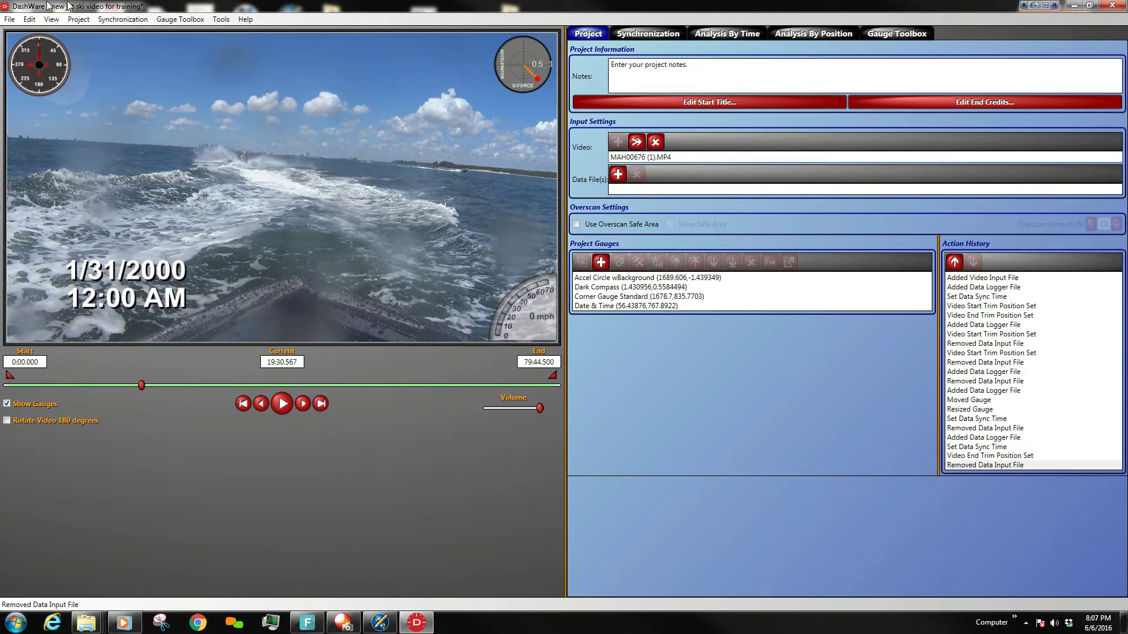
click(1075, 6)
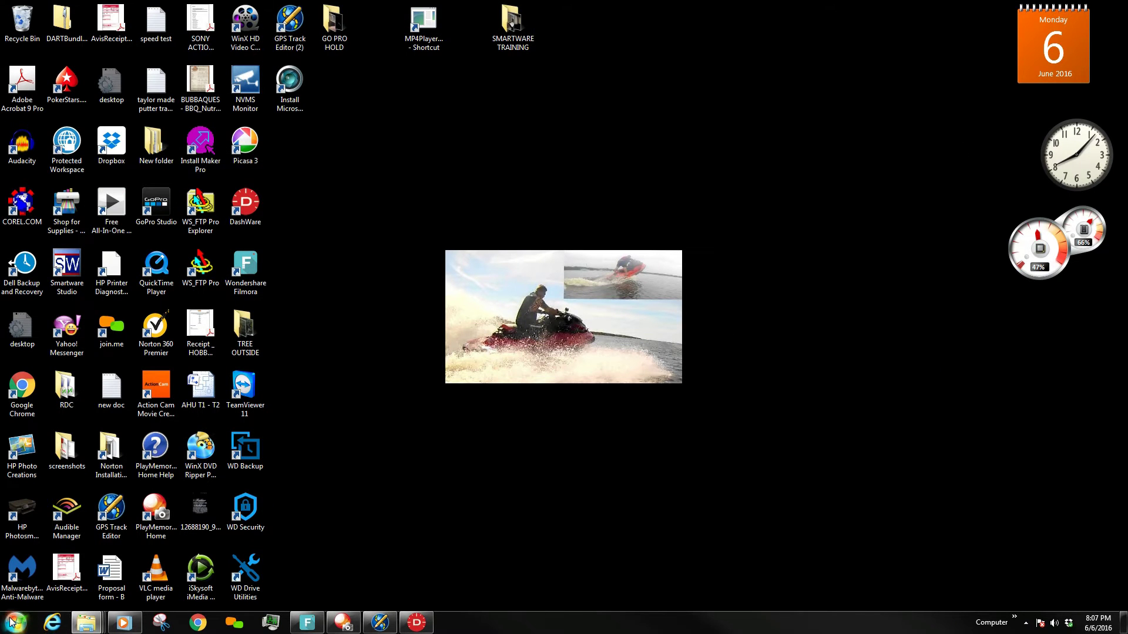
- Delete the 16042301 and 16042302.LOG tracks from GPS Track Editor, then open Computer
click(380, 623)
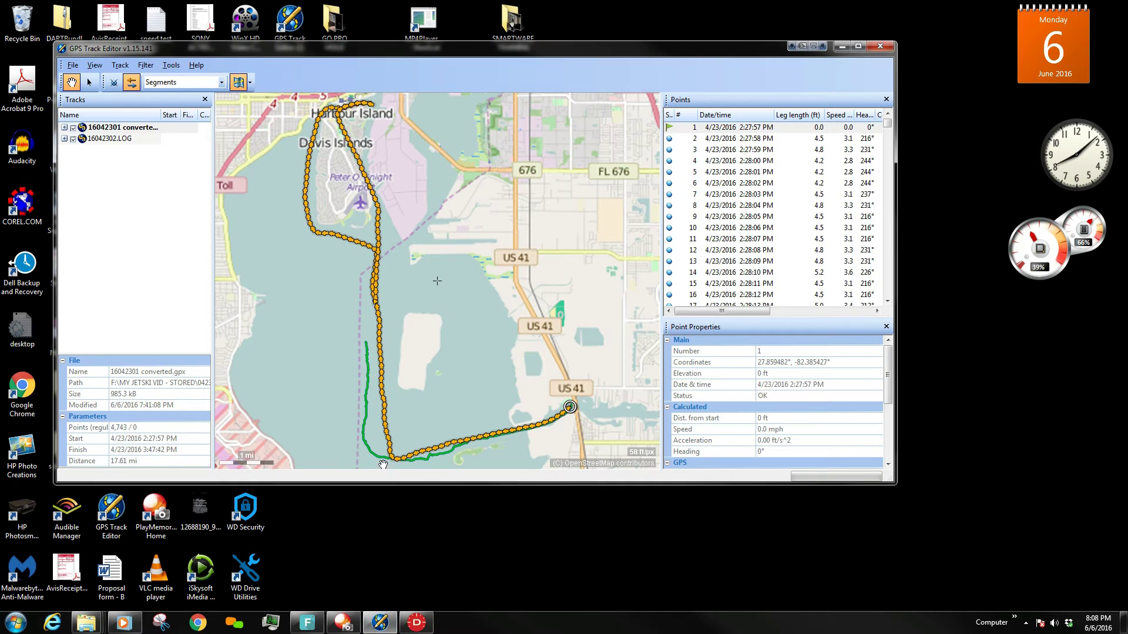
click(125, 130)
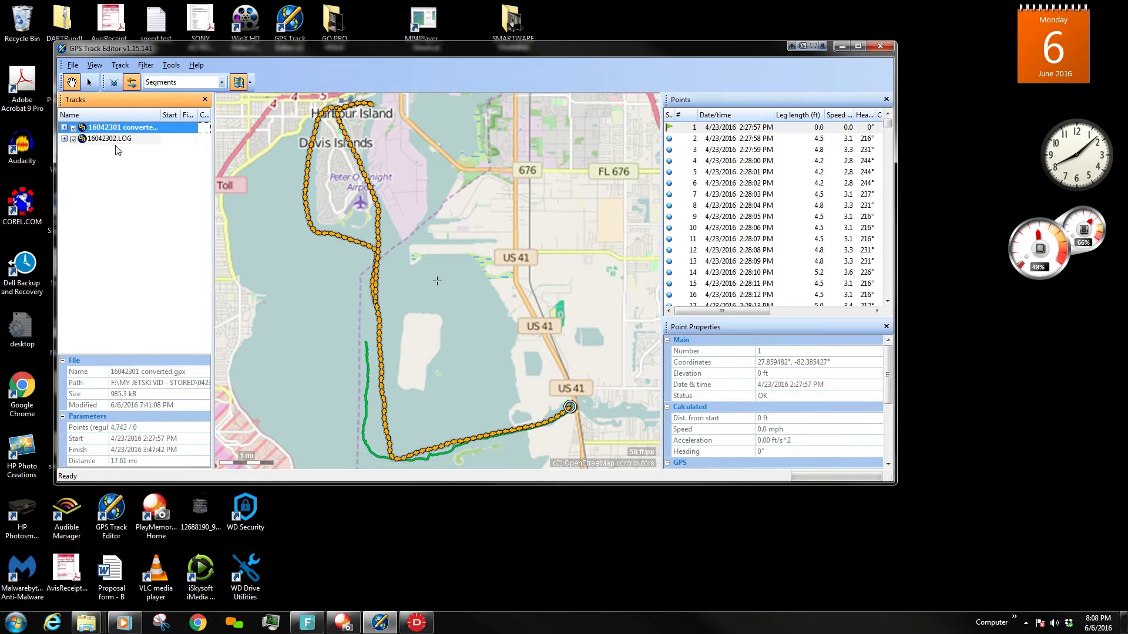
shift+click(105, 141)
key(Delete)
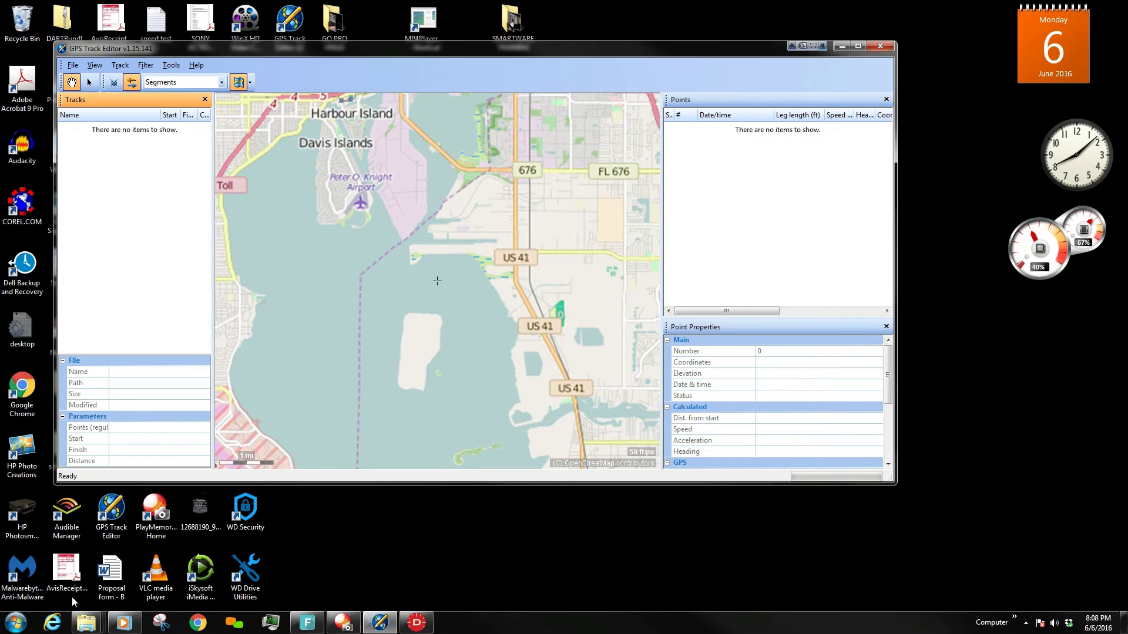
click(57, 592)
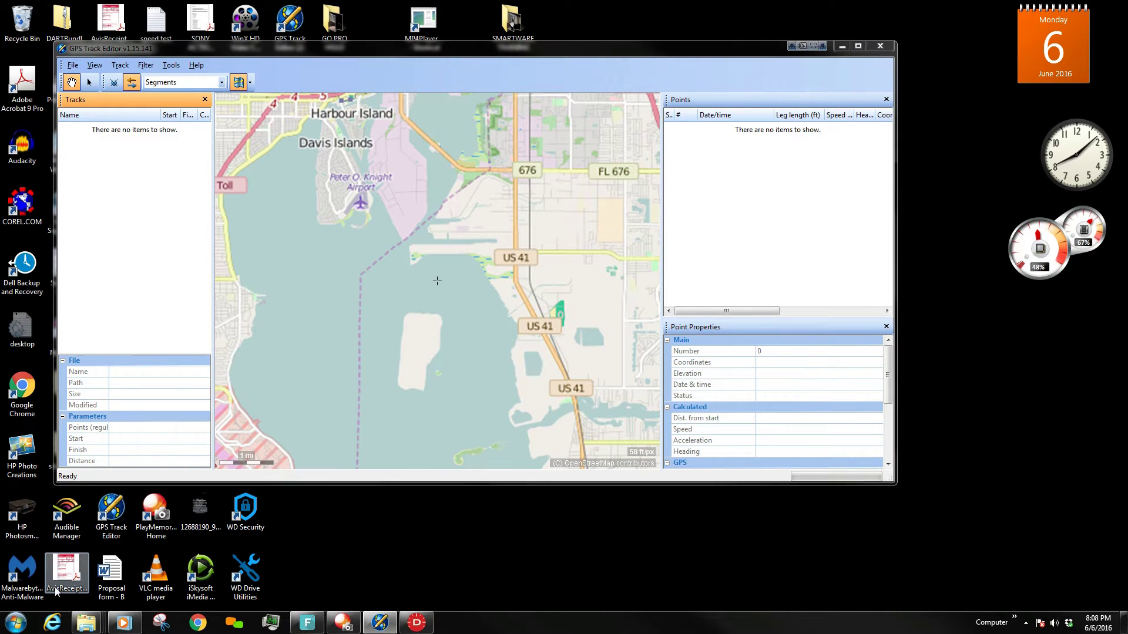
key(super+e)
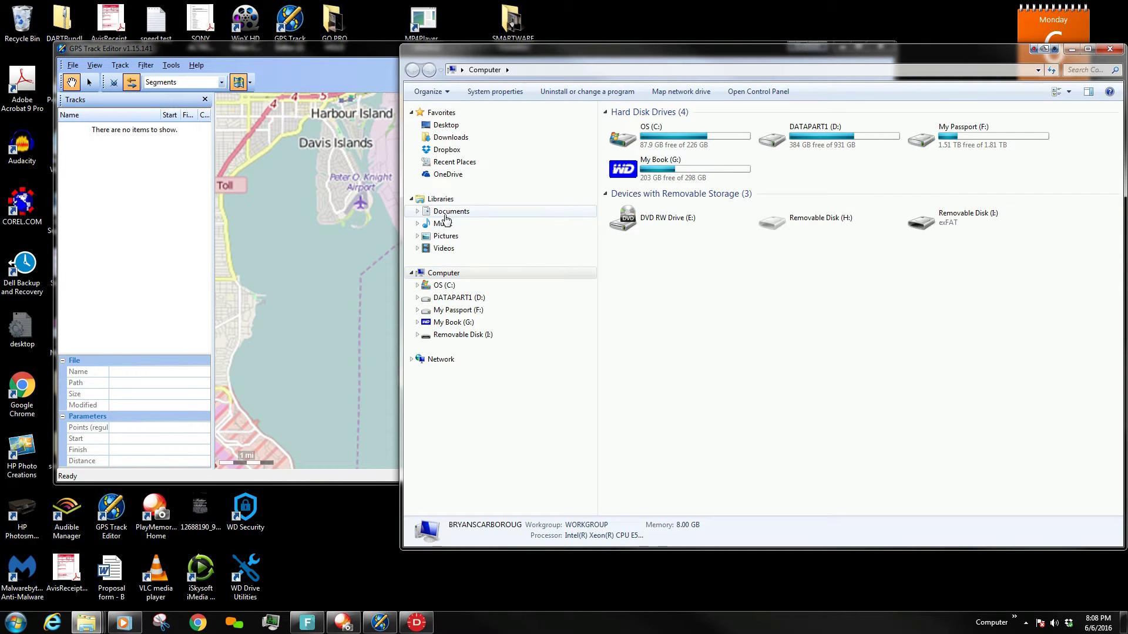
- Navigate from My Documents through Sony PMB into the TrackLog folder of GPS logs
click(445, 211)
click(463, 224)
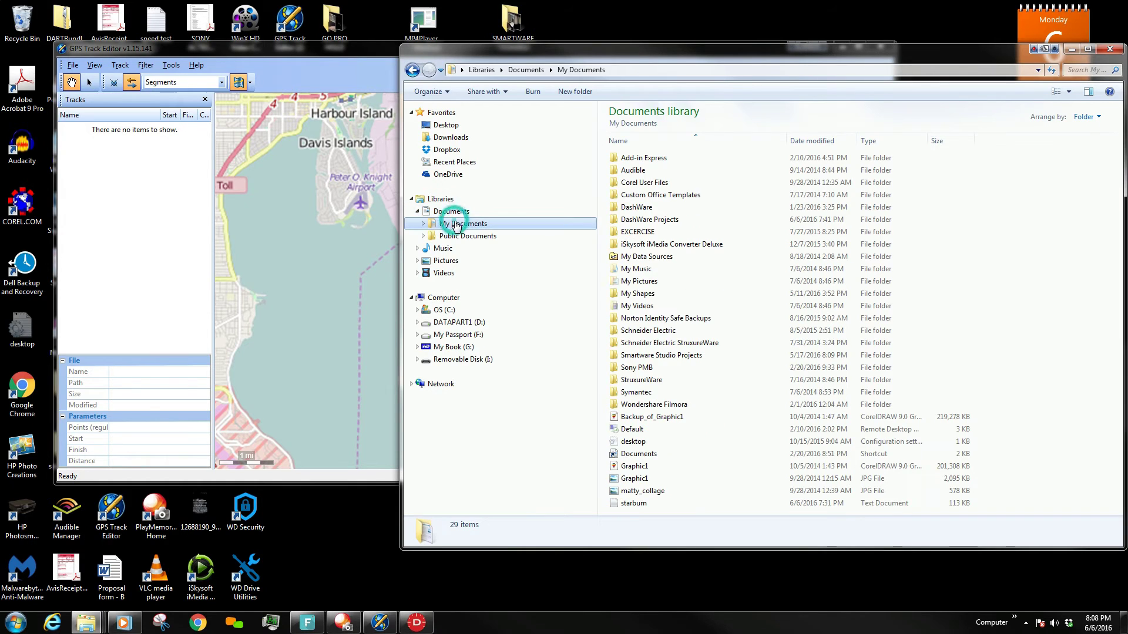
click(623, 367)
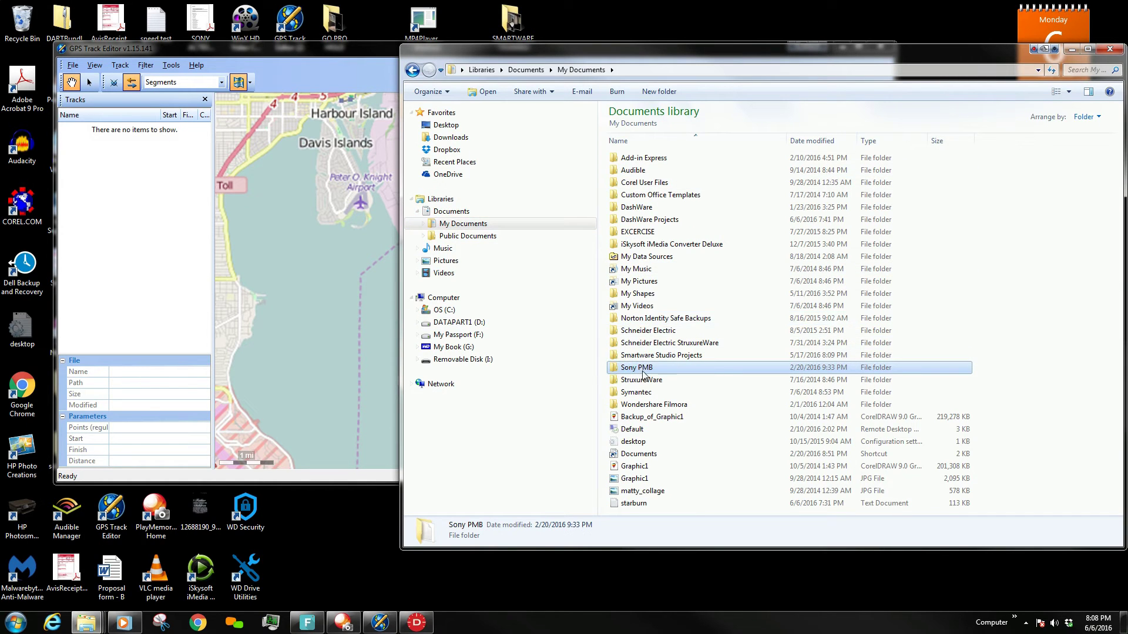
double_click(646, 370)
double_click(636, 183)
scroll(1060, 242, down, 3)
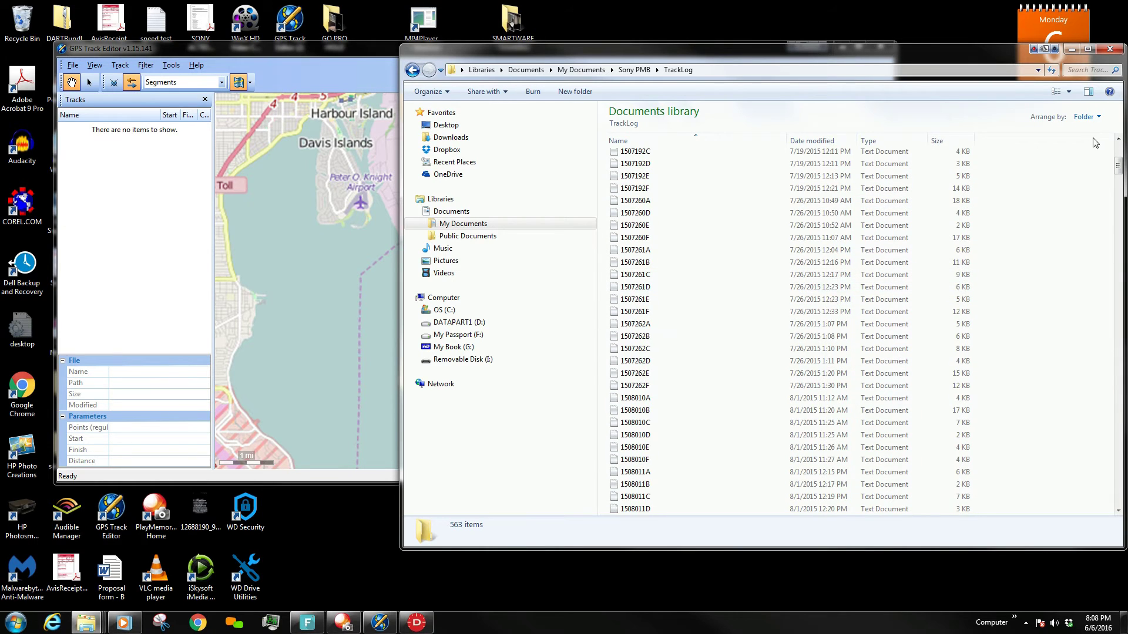
drag(1118, 166, 1103, 514)
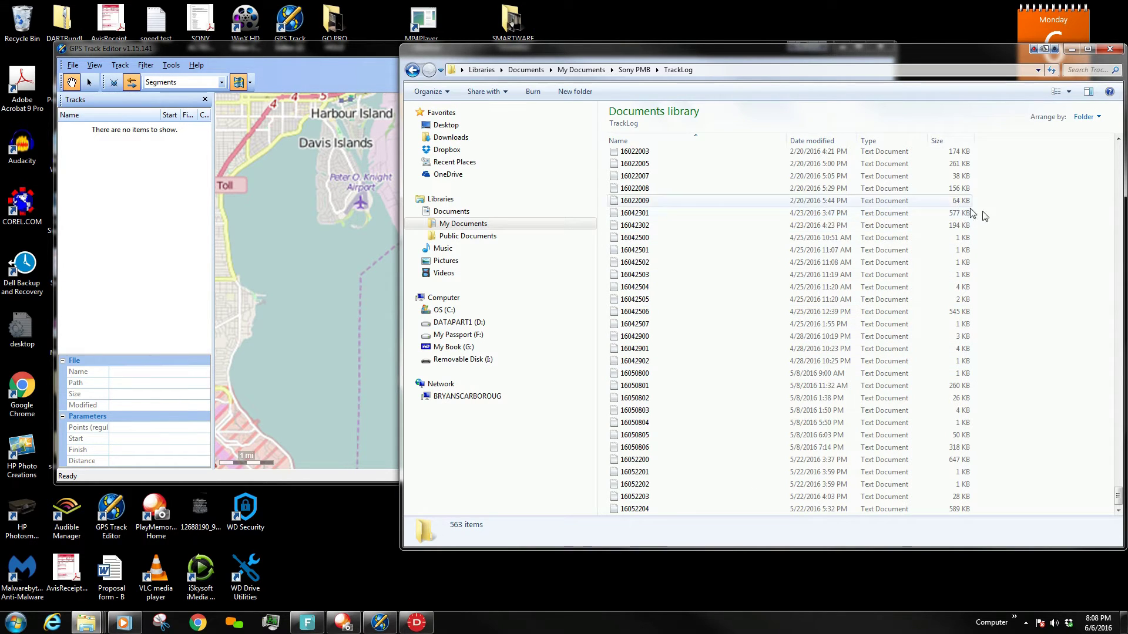
- Drag the 16042301 and 16042302 logs into GPS Track Editor's Tracks panel to load them
drag(1006, 203, 917, 230)
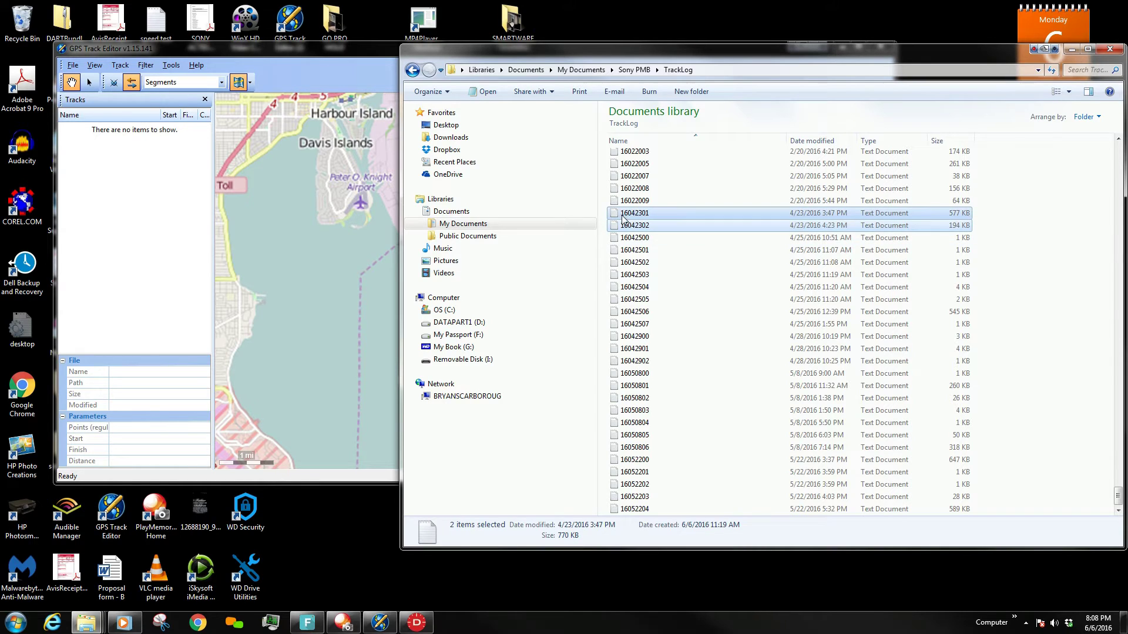
mouse_move(618, 215)
mouse_down()
mouse_move(88, 239)
mouse_move(88, 220)
mouse_up()
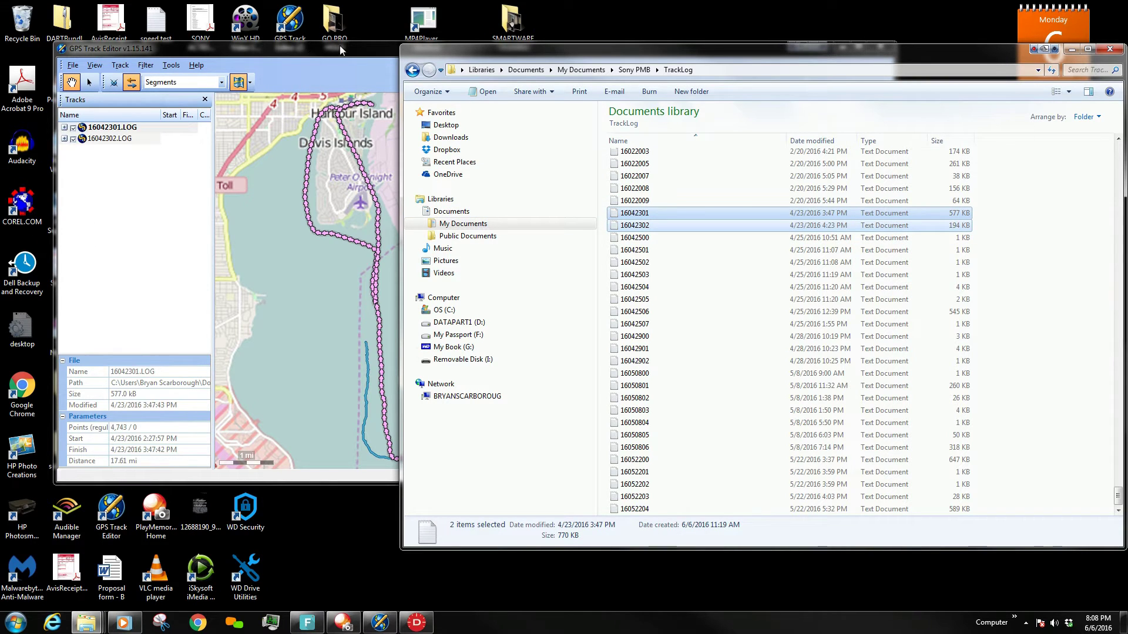
click(373, 52)
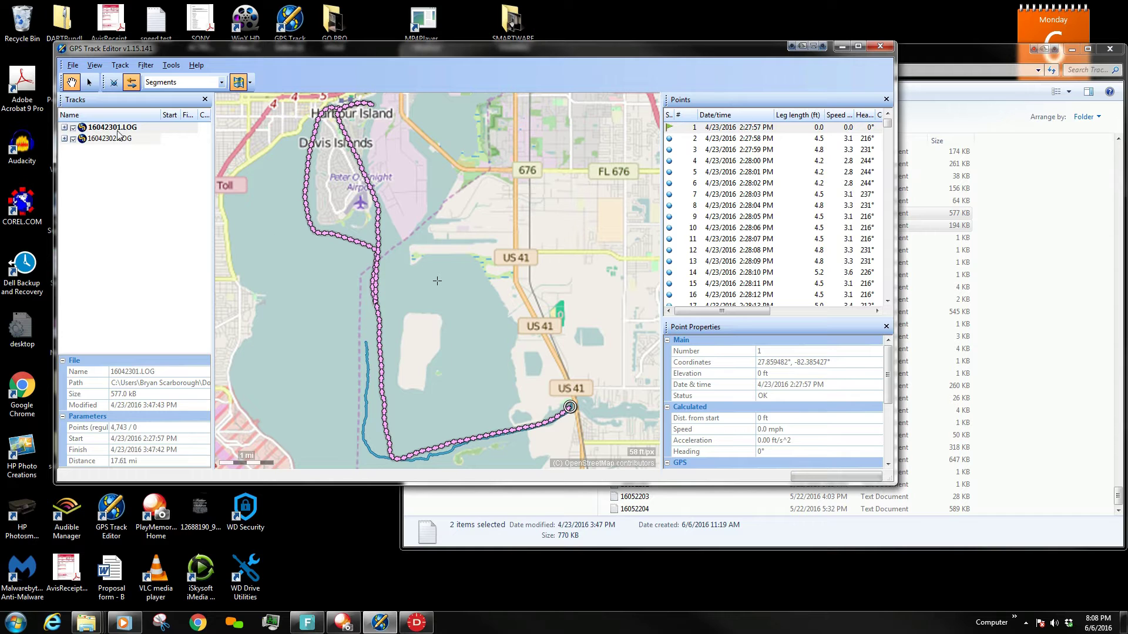
- Browse My Passport (F:) through MY JETSKI VID - STORED, 0423 2016 and 4-23-2016 into SONY VIDEOS
click(458, 517)
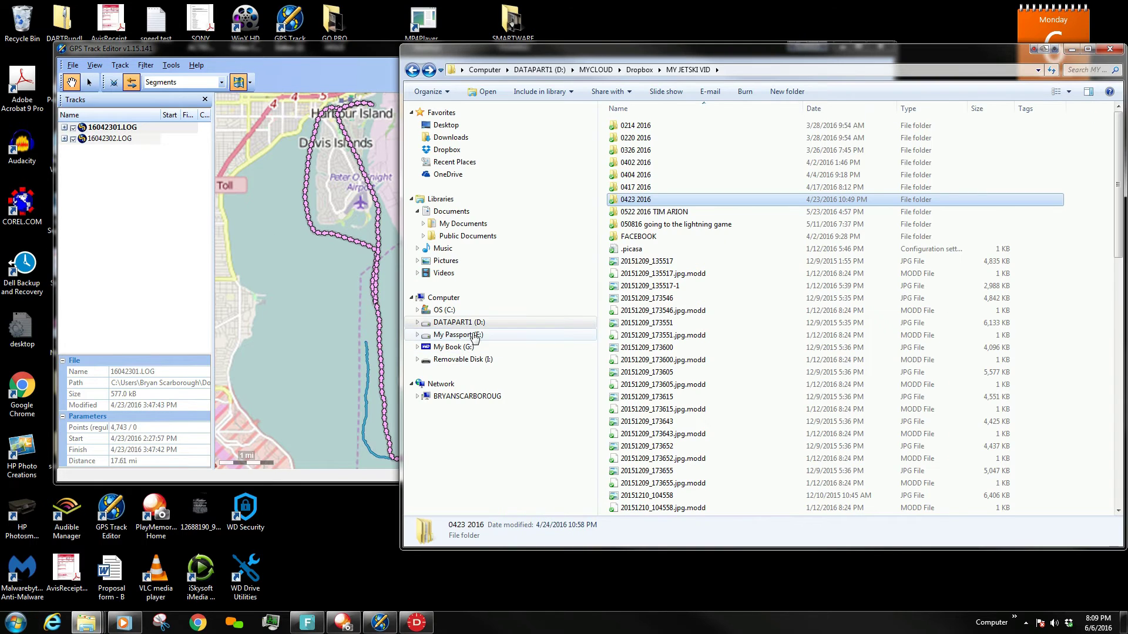
click(459, 334)
double_click(667, 154)
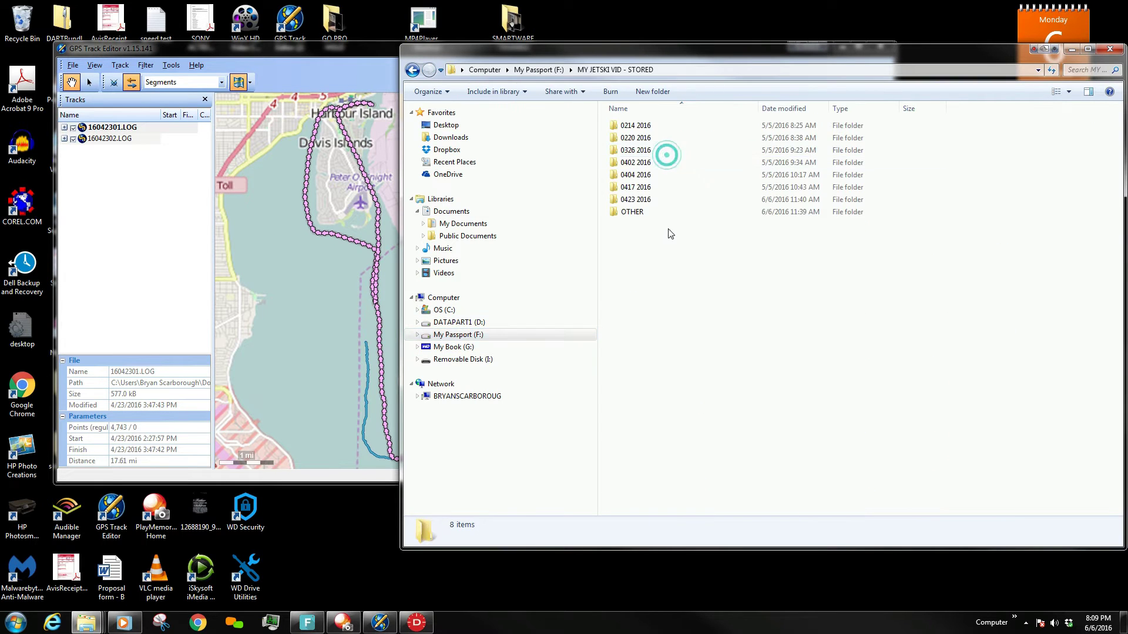
double_click(653, 200)
click(644, 131)
double_click(644, 131)
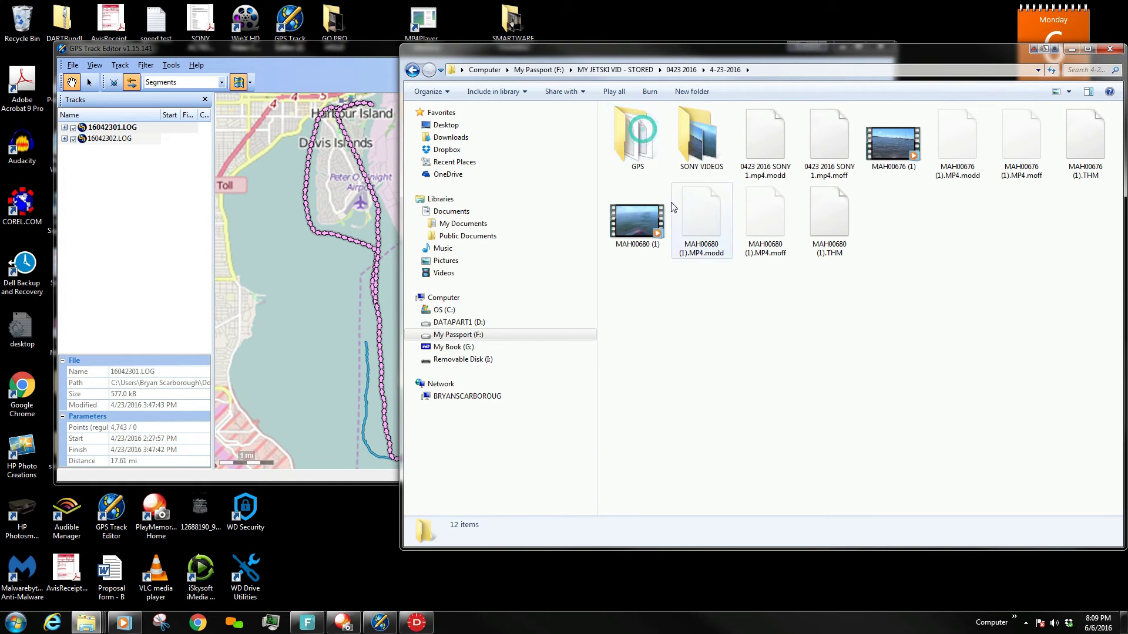
click(699, 132)
double_click(699, 132)
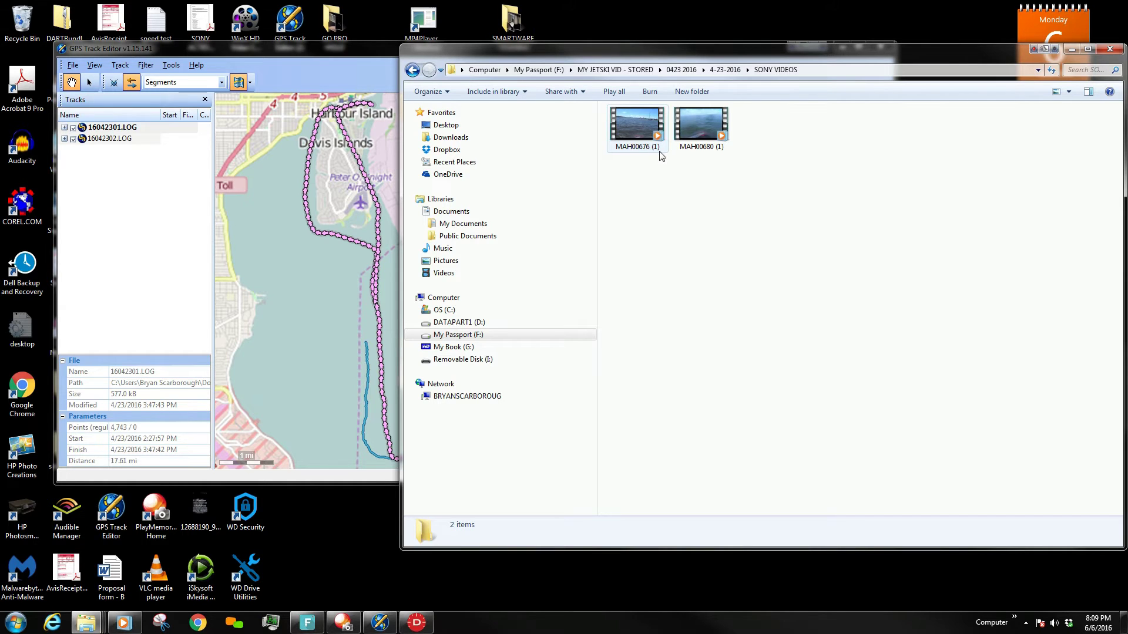
- Move the GPS Track Editor window aside and start PlayMemories' Import Media Files from the File menu
click(108, 128)
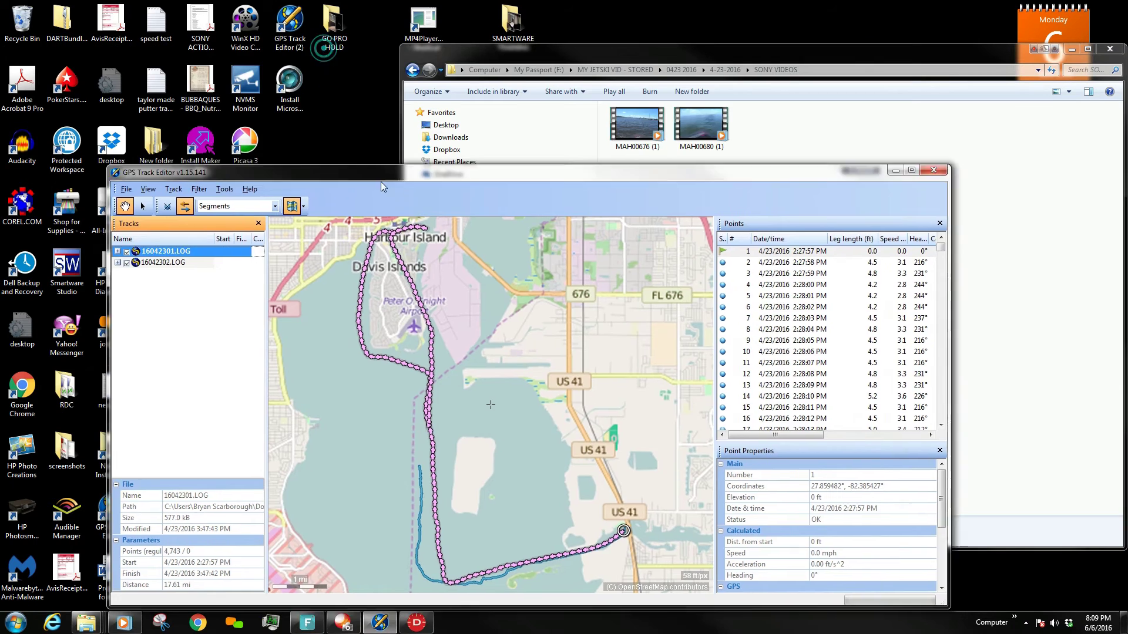
drag(339, 48, 403, 190)
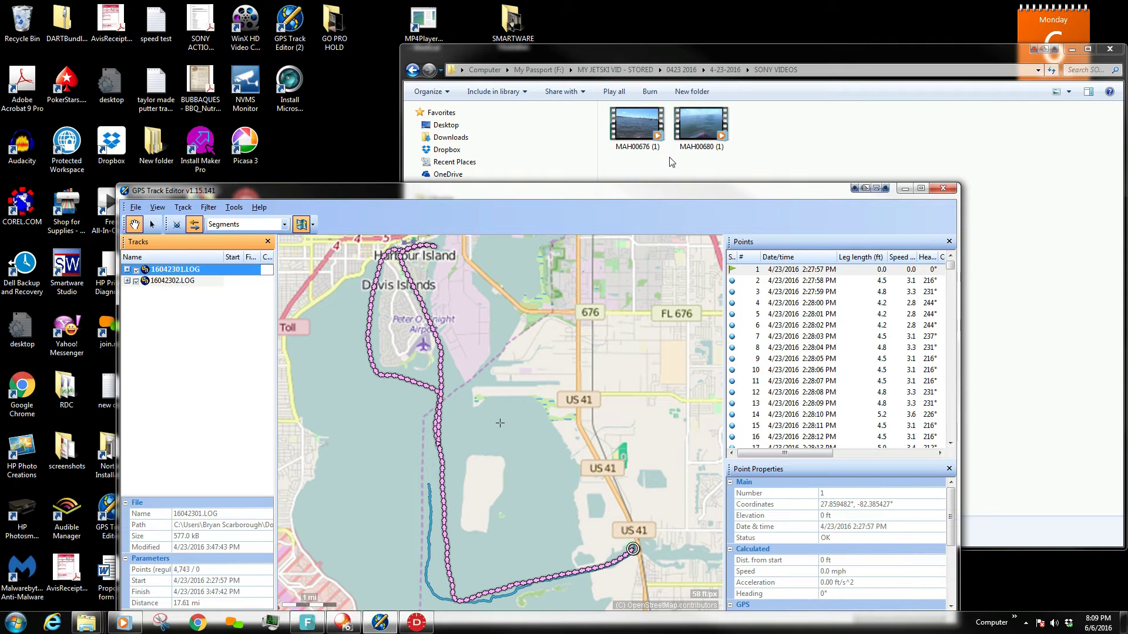
click(348, 626)
click(14, 8)
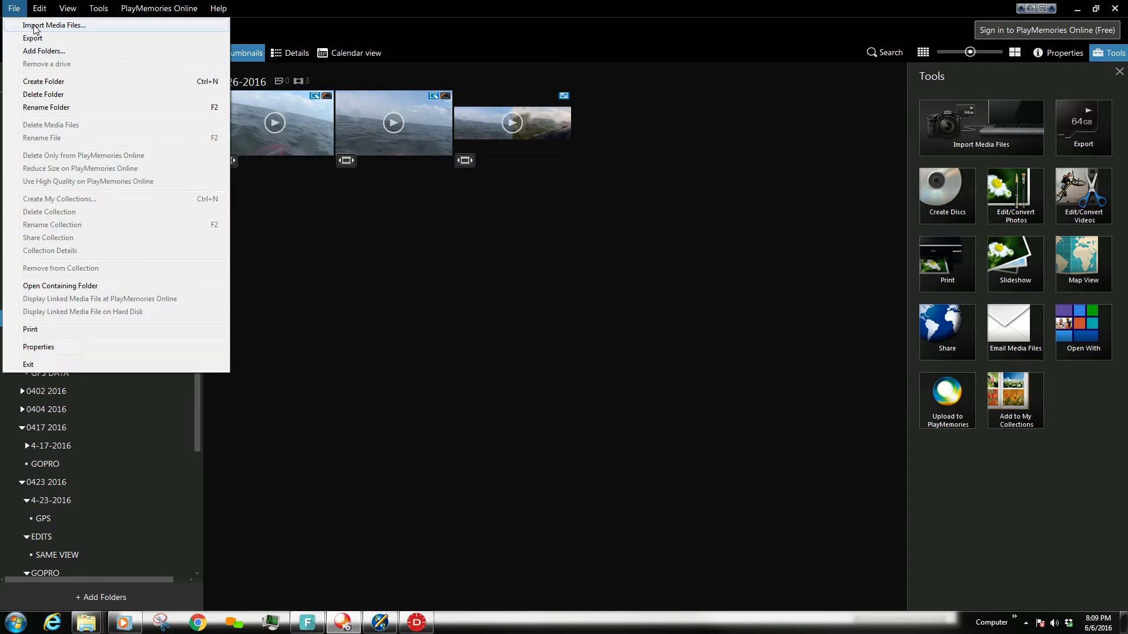
click(23, 20)
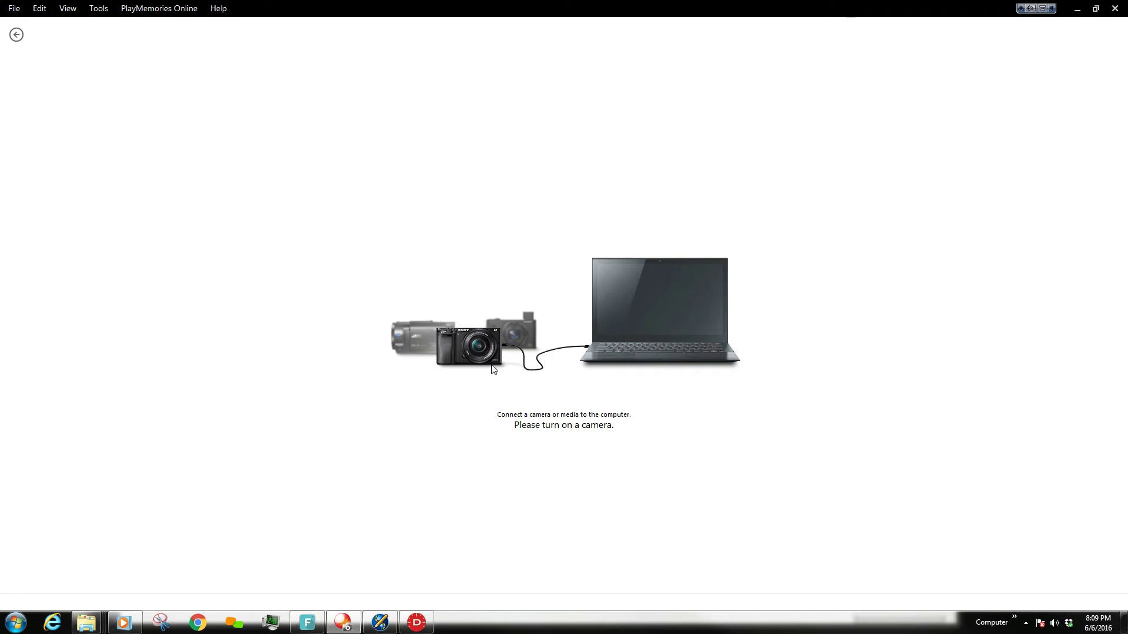
- Close PlayMemories and start saving the 16042301.LOG track with '- converte' added to its name
click(1114, 9)
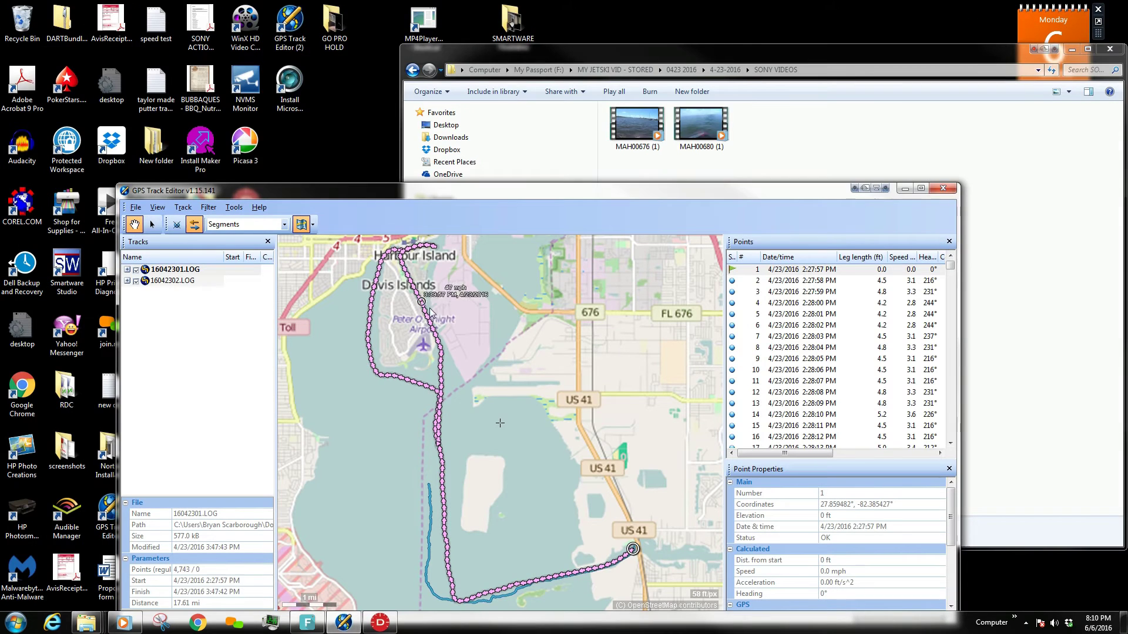
click(173, 271)
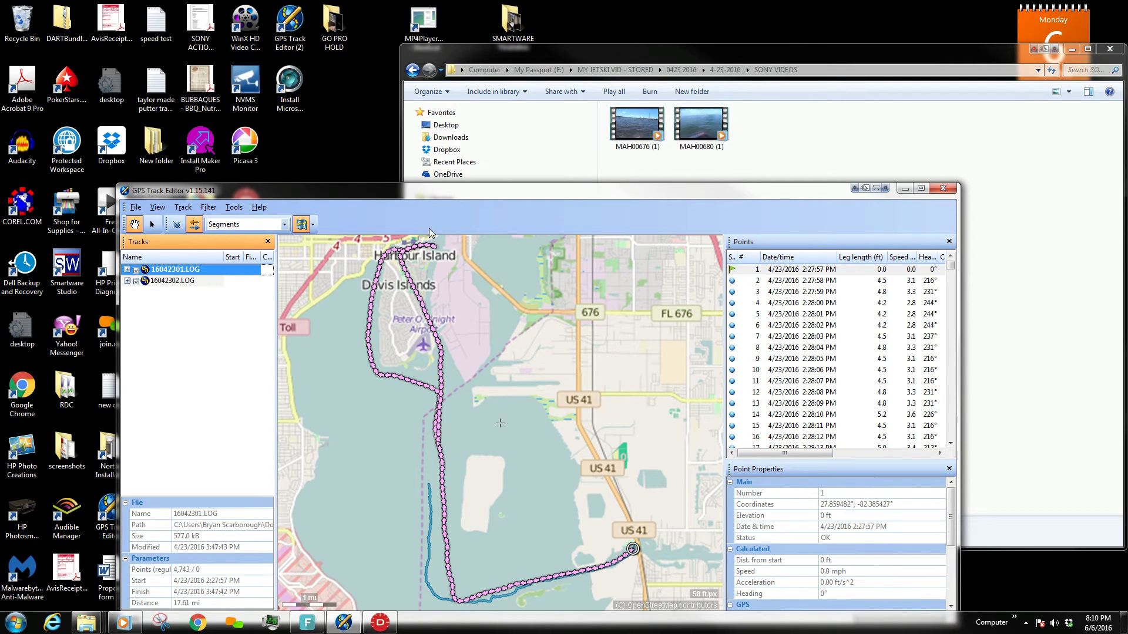
right_click(175, 274)
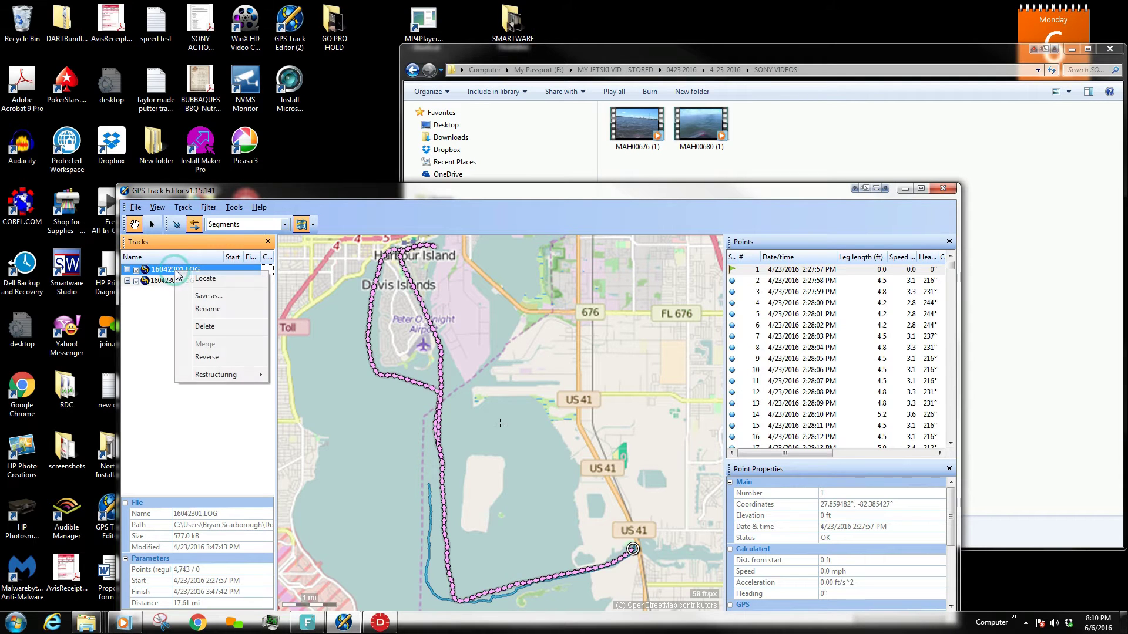
click(200, 296)
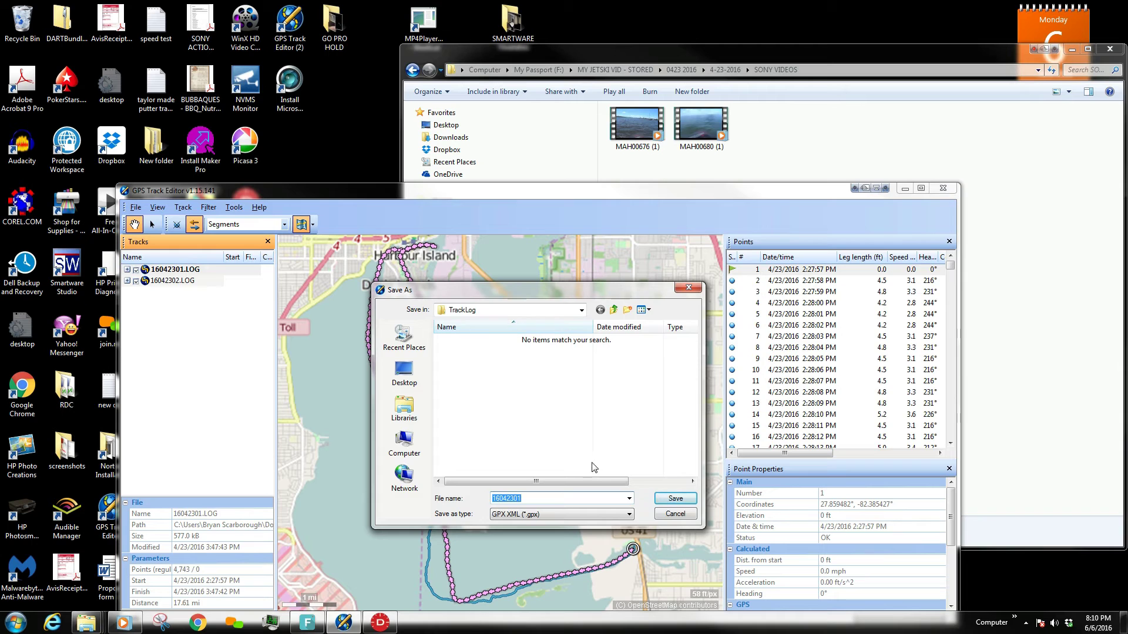
click(535, 498)
text(- converted)
- Save the track as 16042301 converted.gpx in the 4-23-2016 > GPS > SONY GPS folder
click(612, 310)
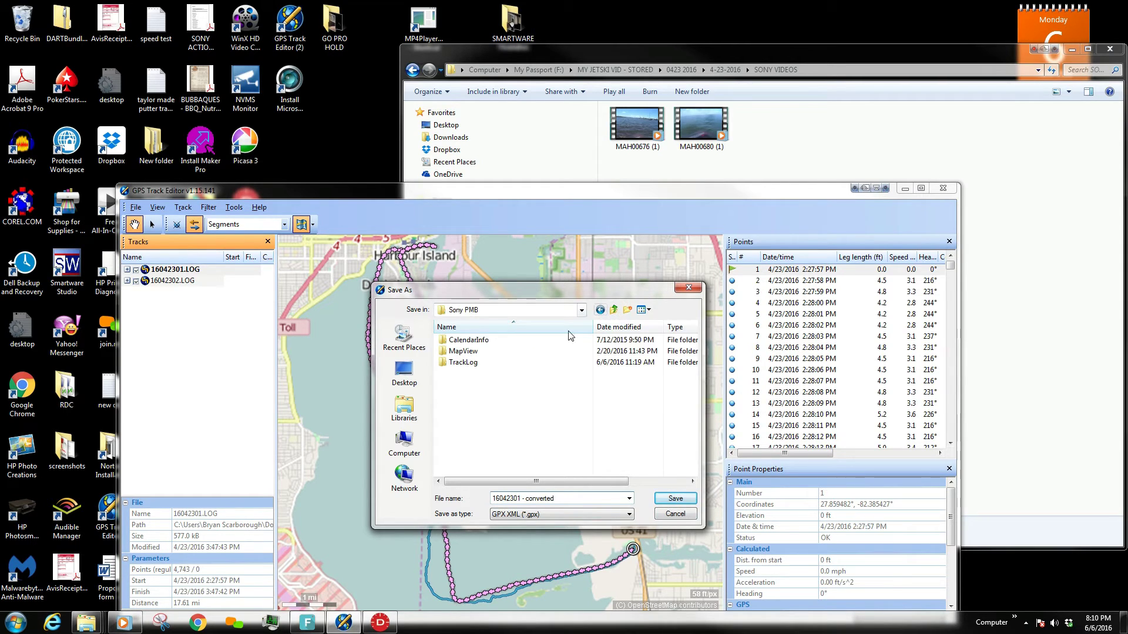
click(412, 344)
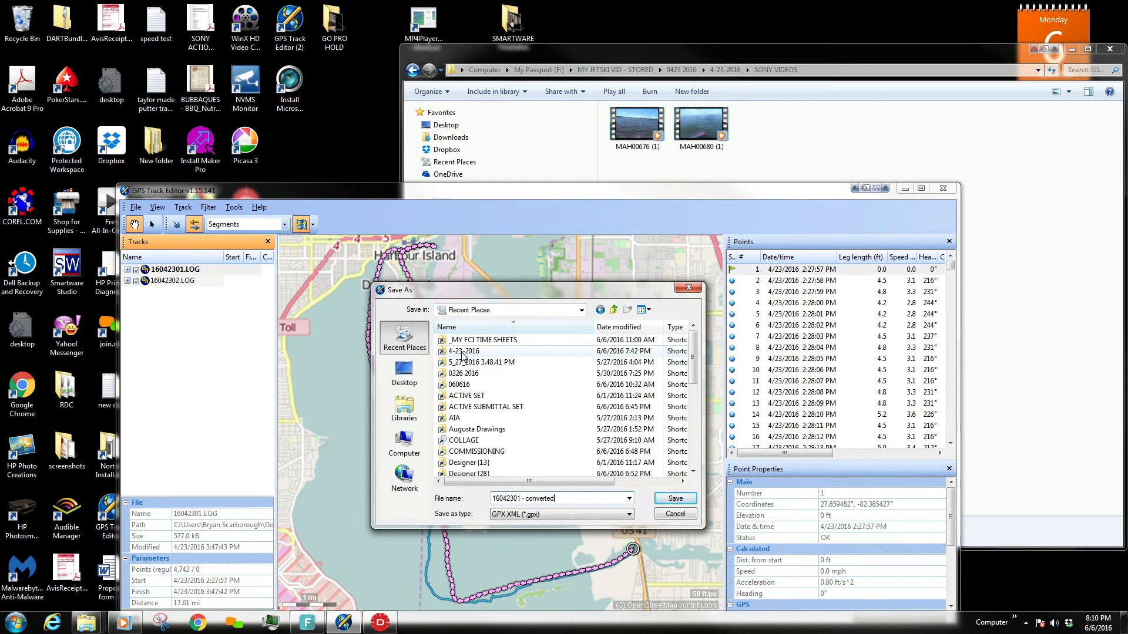
double_click(463, 353)
click(476, 365)
double_click(476, 364)
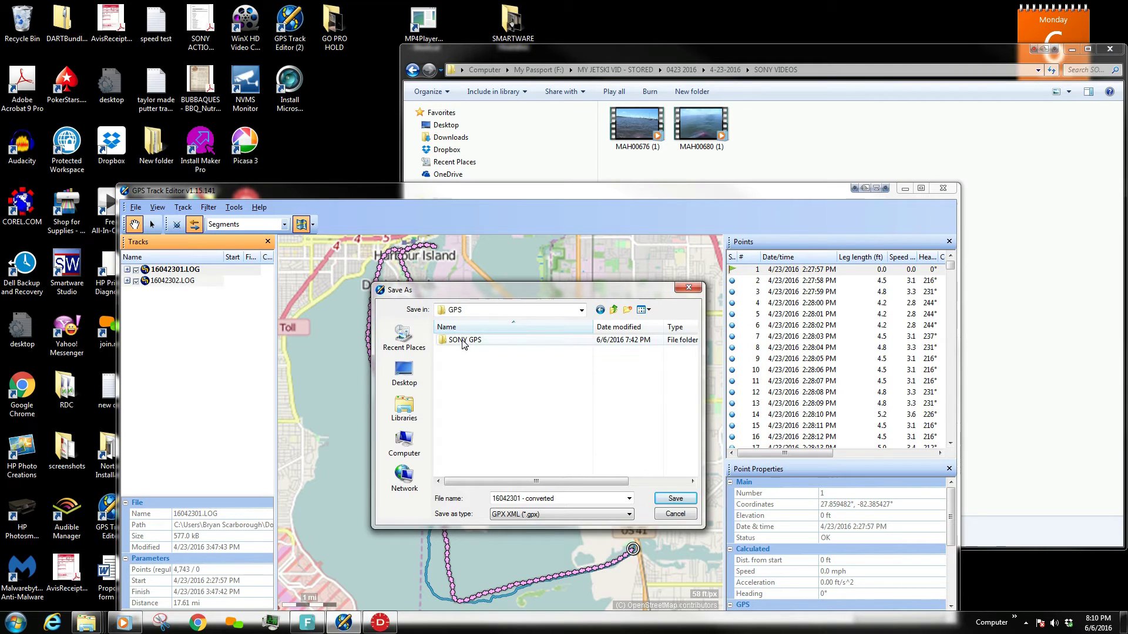
double_click(464, 342)
click(468, 340)
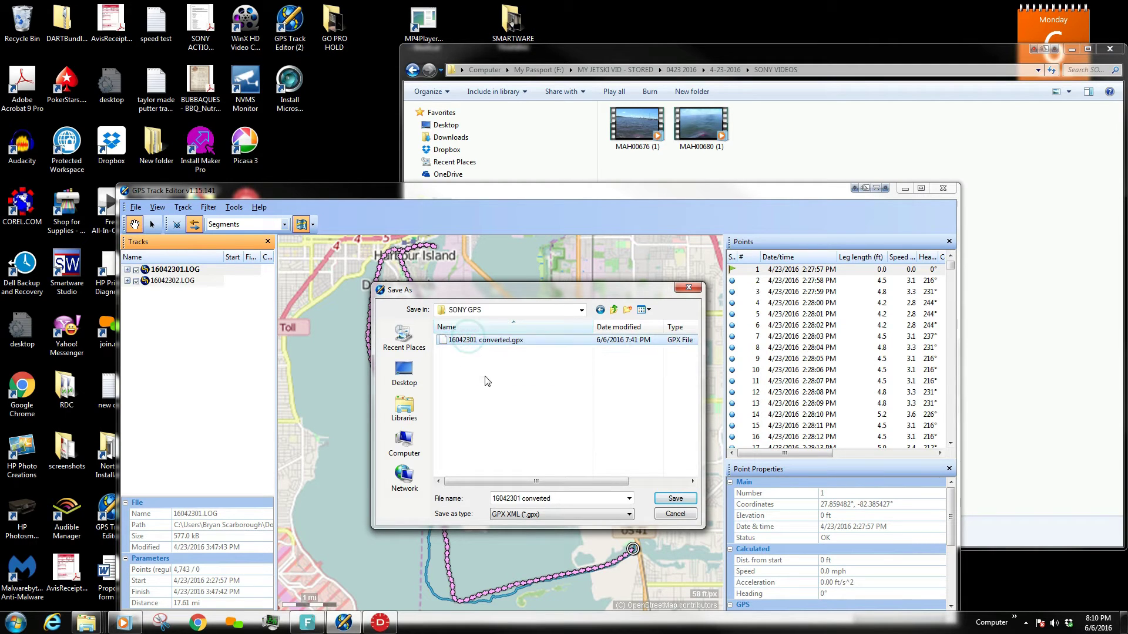
click(659, 505)
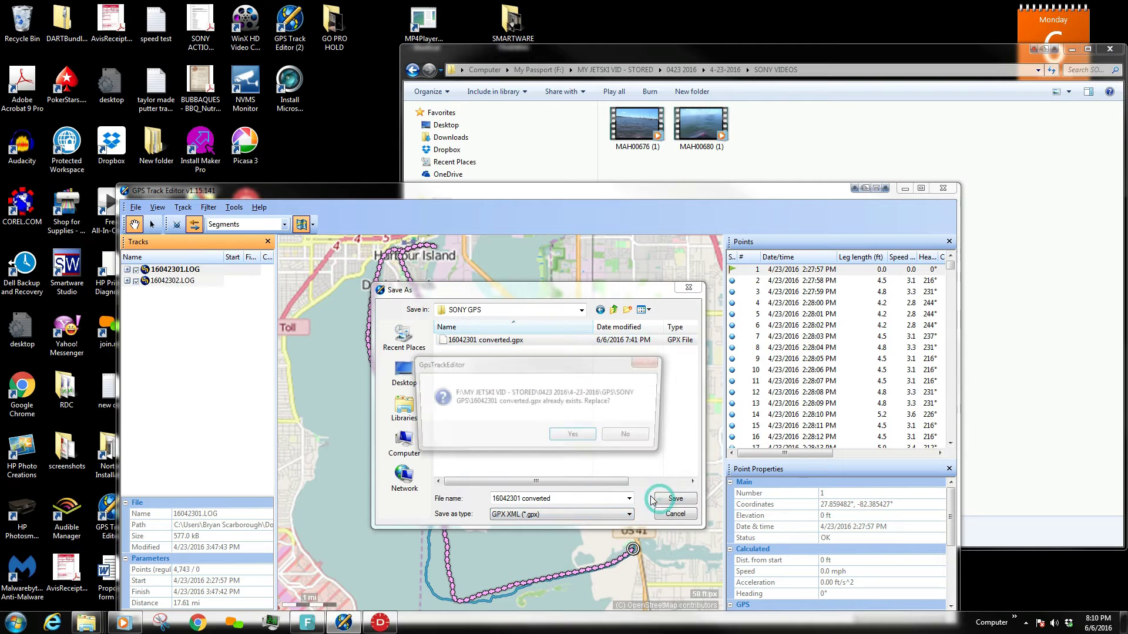
- Confirm replacing the existing 16042301 converted GPX file
click(575, 438)
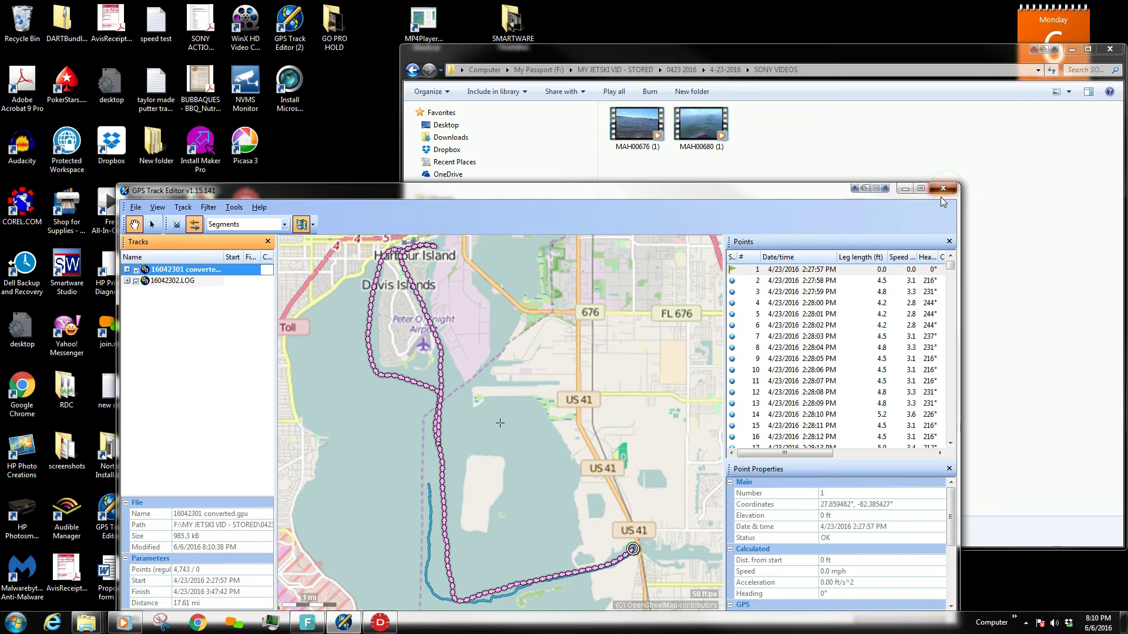
right_click(180, 269)
click(203, 293)
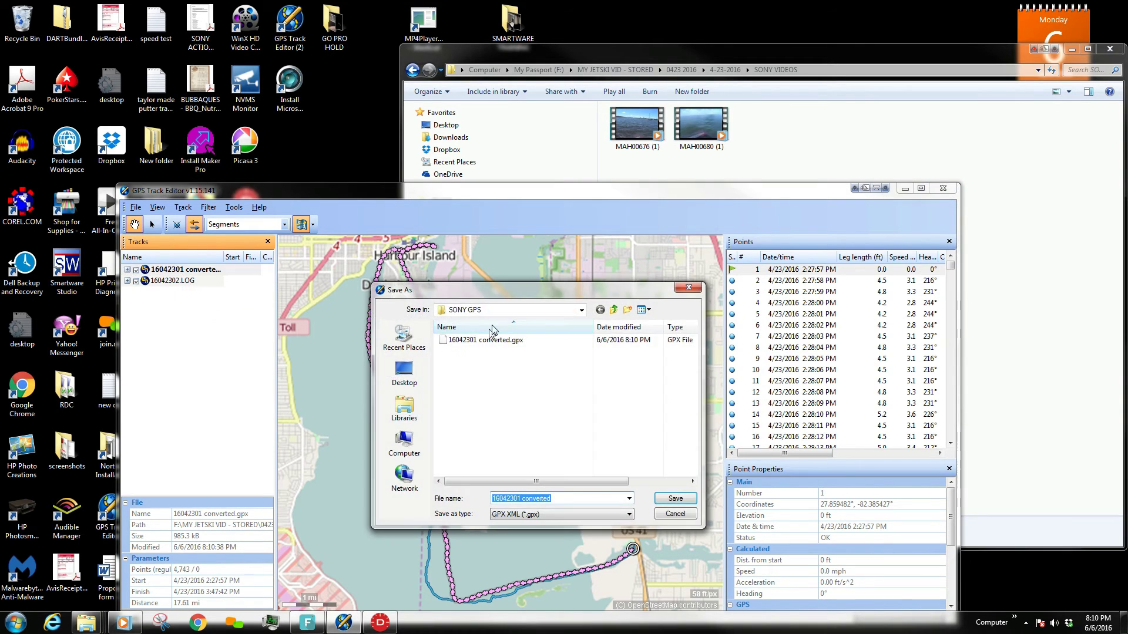
- Save the track again as the GPX file '16042301 converted for dashware'
click(559, 499)
text(fior)
key(BackSpace)
key(BackSpace)
key(BackSpace)
key(BackSpace)
key(BackSpace)
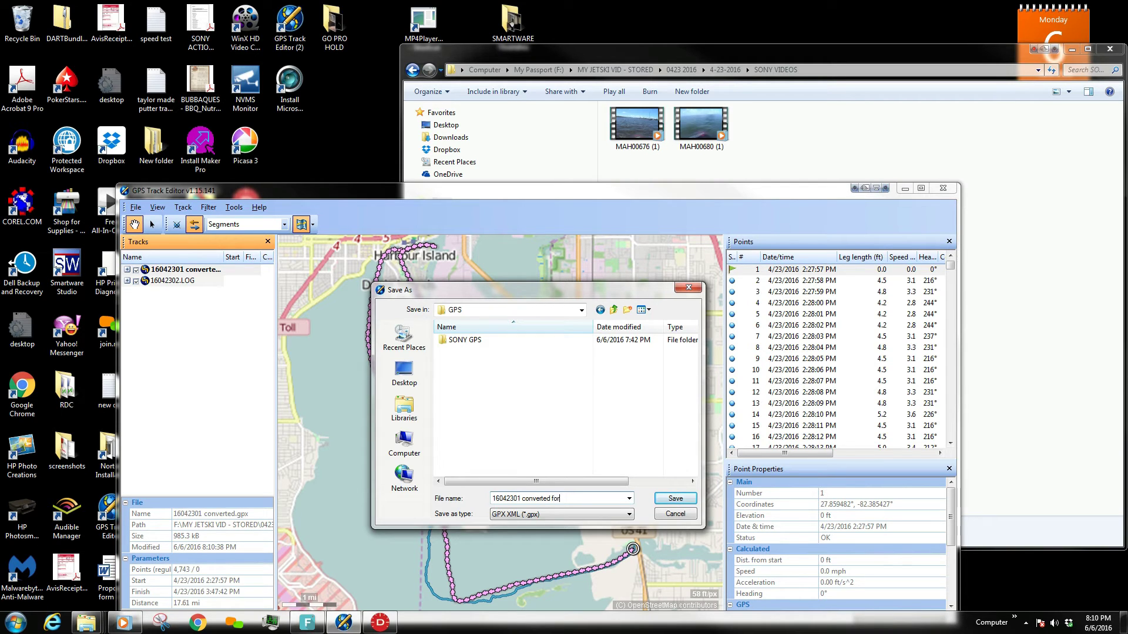
text(r dashware)
click(675, 499)
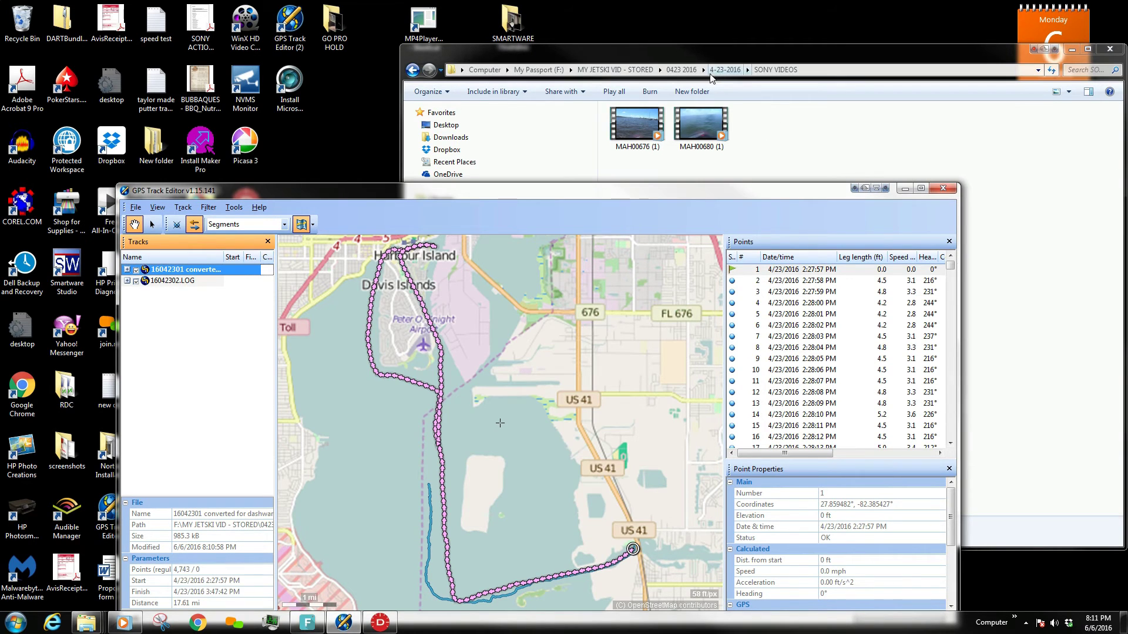
- Open the 4-23-2016 GPS folder, select '16042301 converted for dashware.gpx', and close GPS Track Editor
click(725, 70)
click(624, 133)
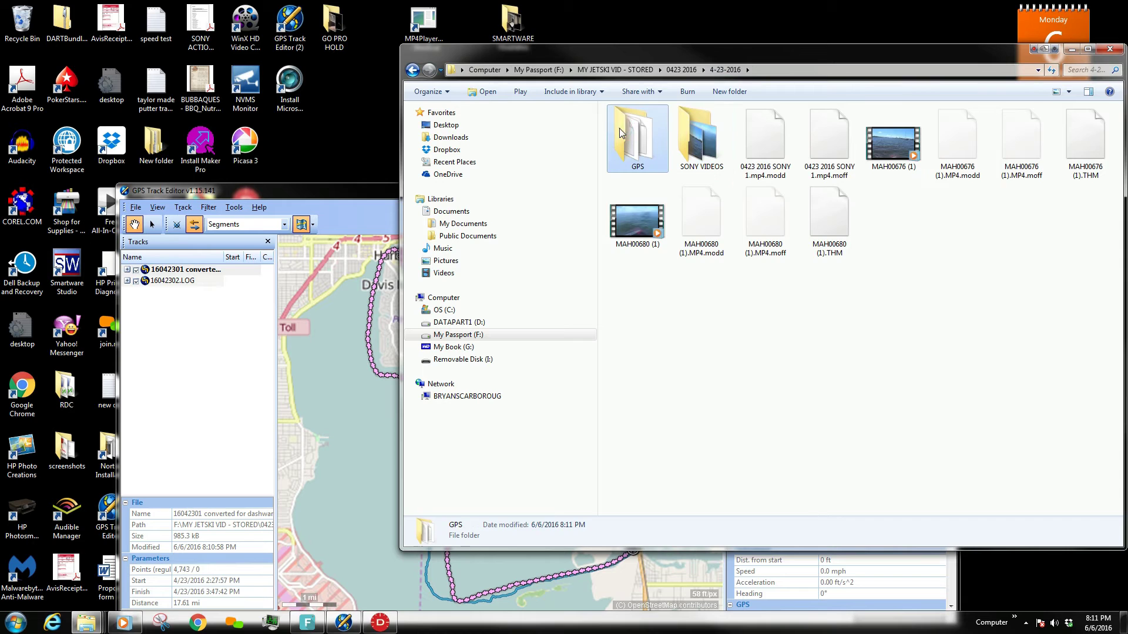
double_click(623, 133)
click(650, 141)
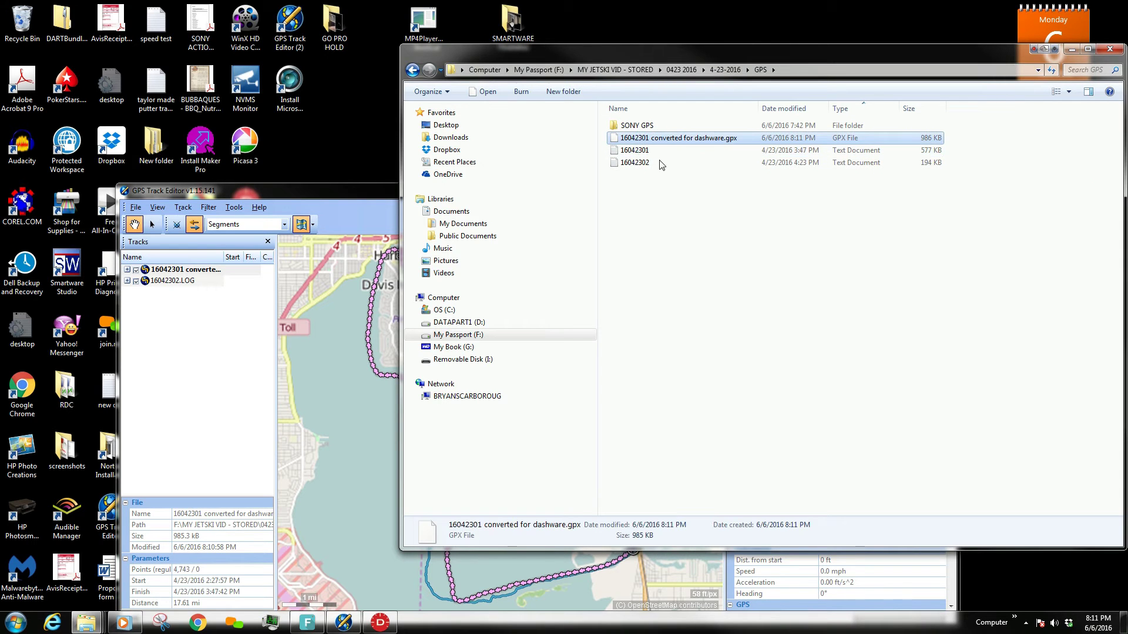
click(320, 191)
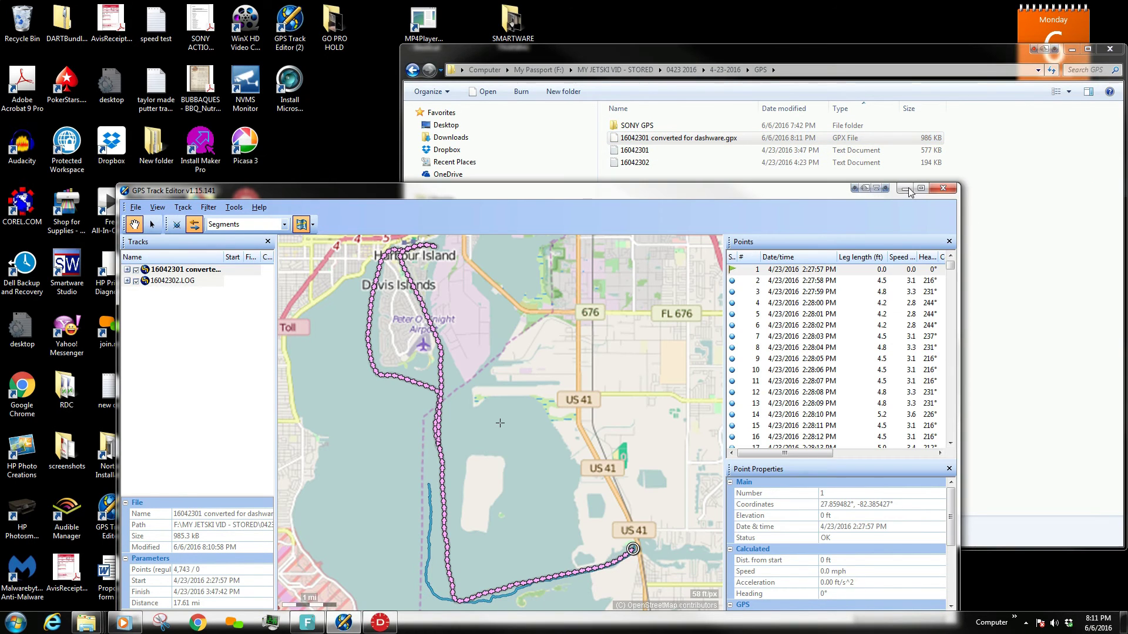
click(940, 188)
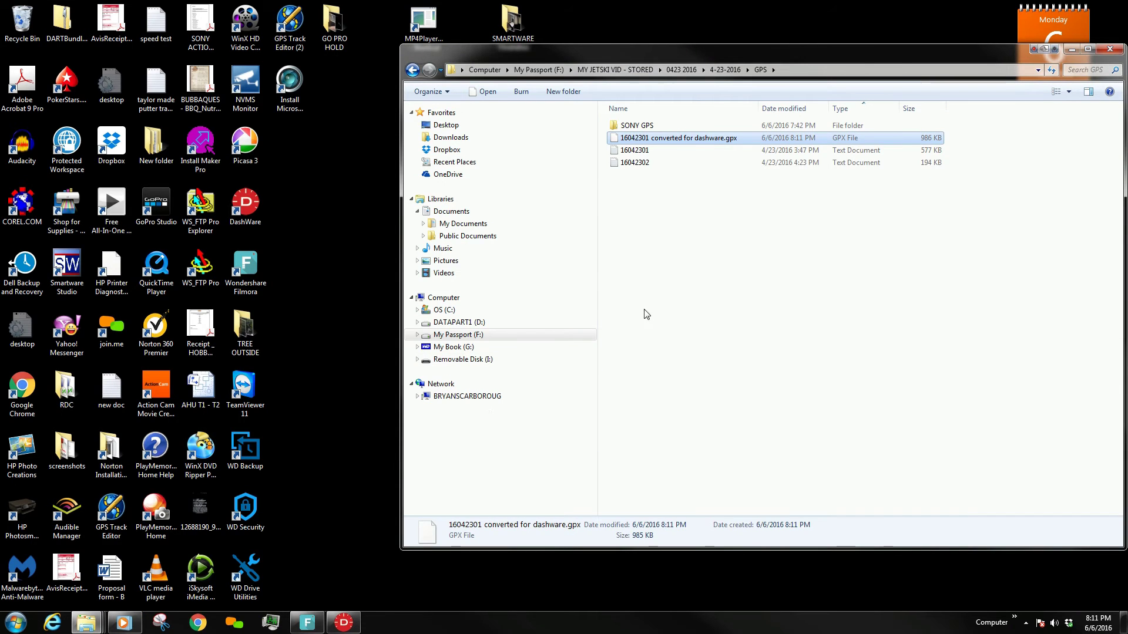
- Add a new data file, choosing the '16042301 converted for dashware' GPX file from the GPS folder
click(343, 622)
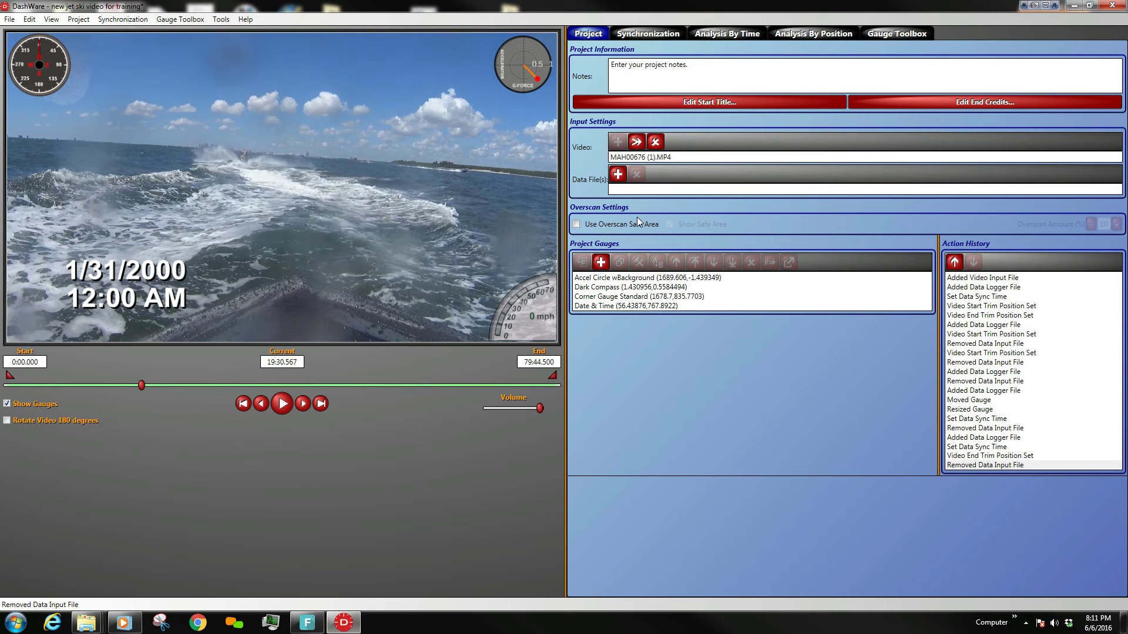
click(616, 173)
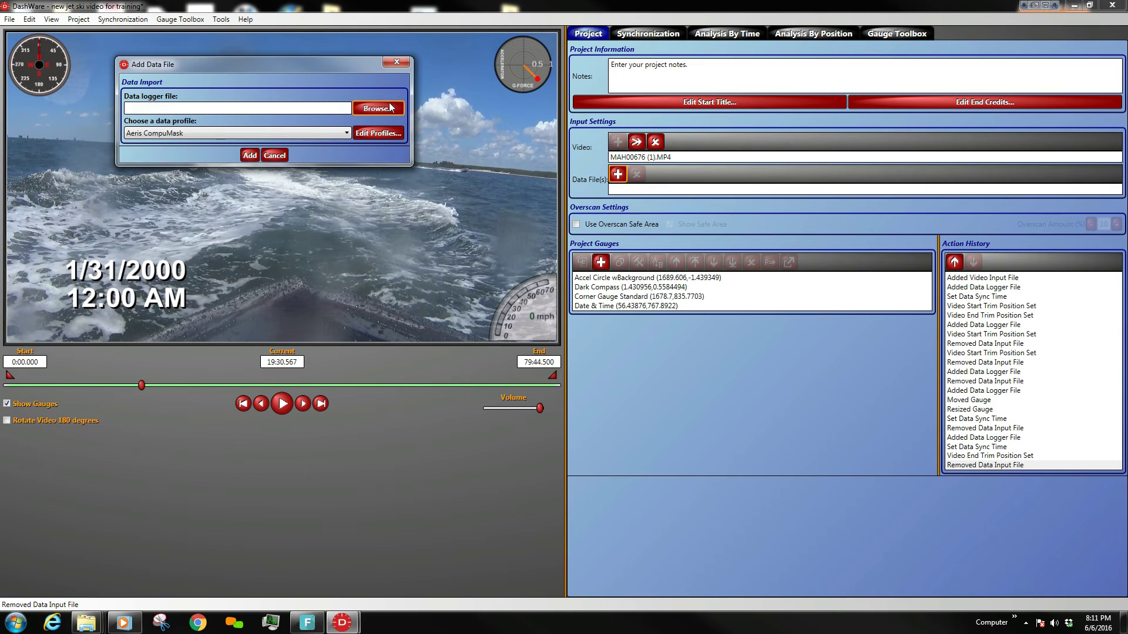
click(386, 107)
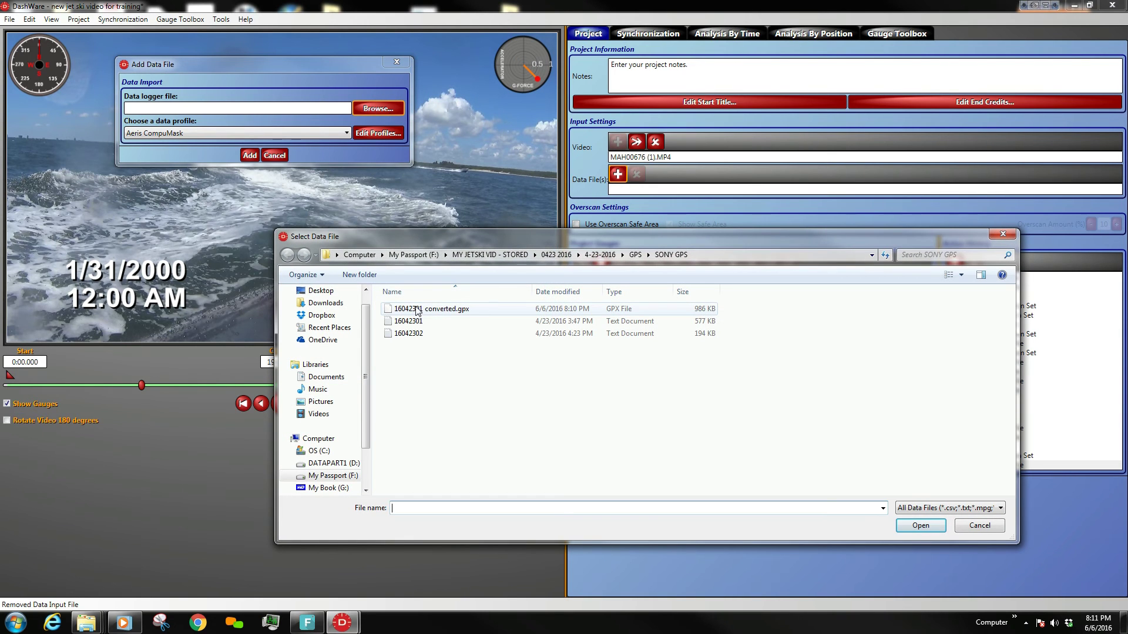
key(alt+Up)
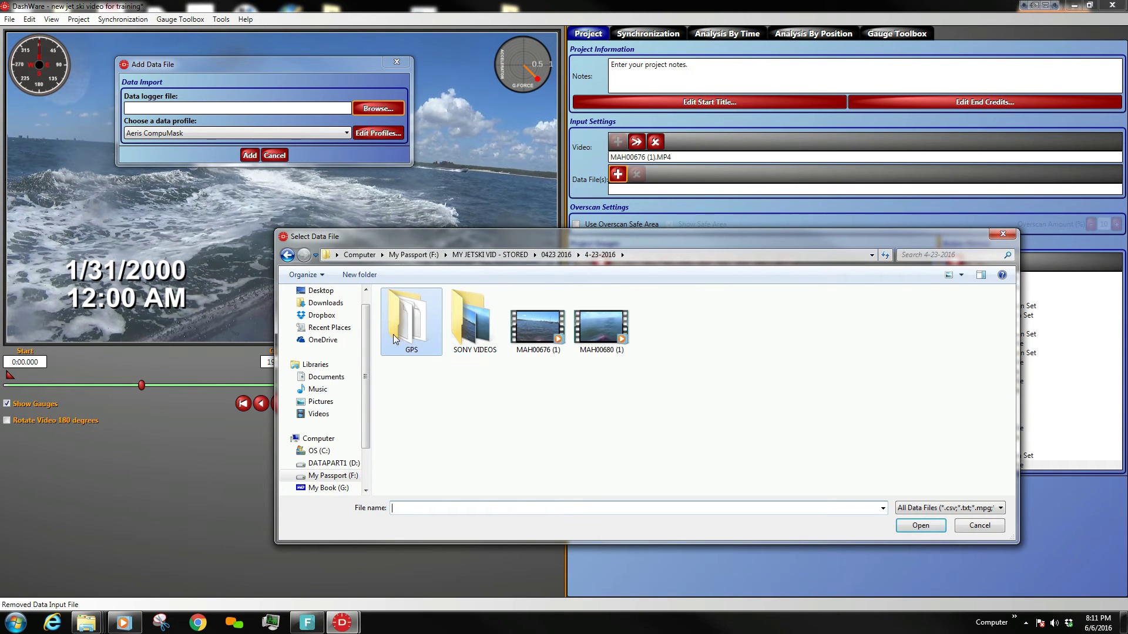
click(397, 333)
click(417, 322)
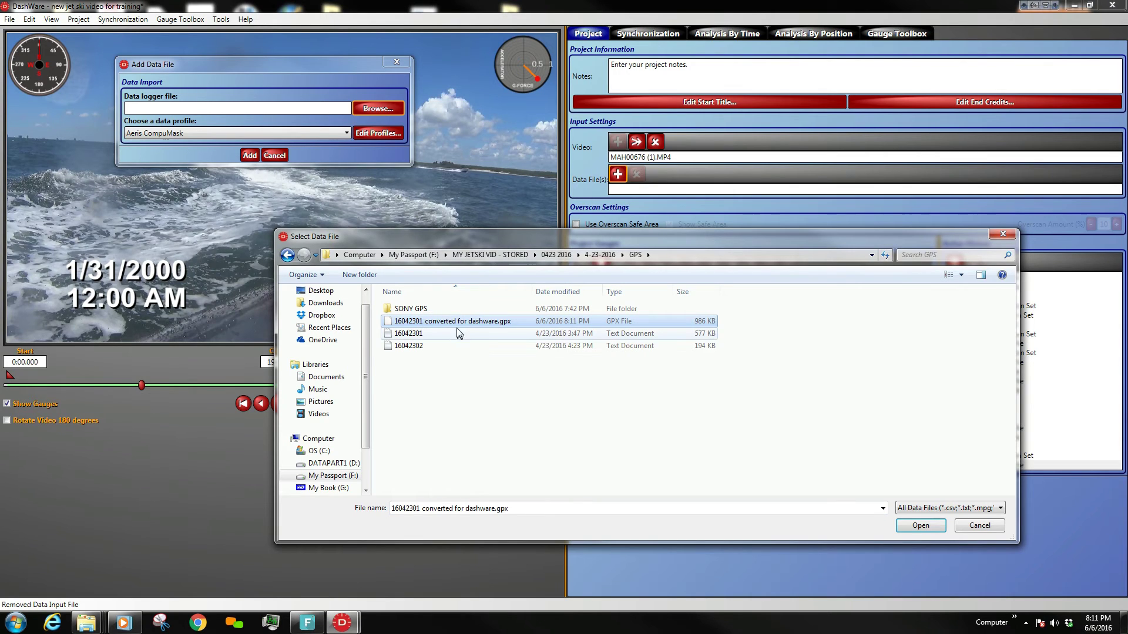
click(919, 525)
- Choose GPX as the data profile for the new data file
click(260, 137)
scroll(230, 208, up, 2)
scroll(230, 206, up, 4)
click(163, 165)
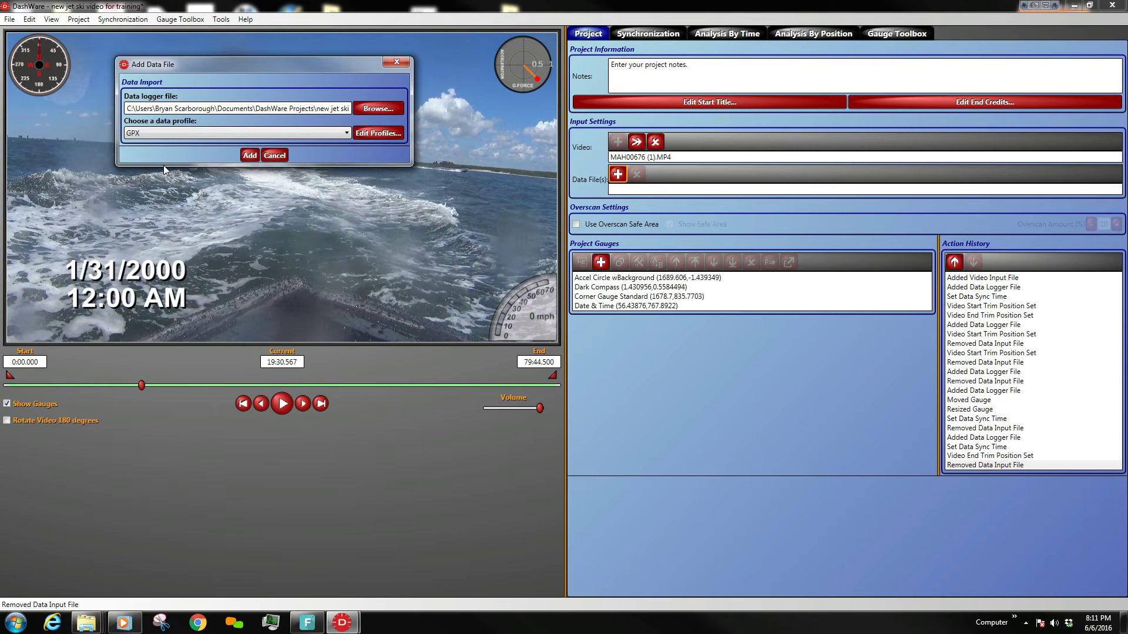
- Add the GPX log, rewind to the start, enable Sync with Video, and scrub forward to check
click(249, 155)
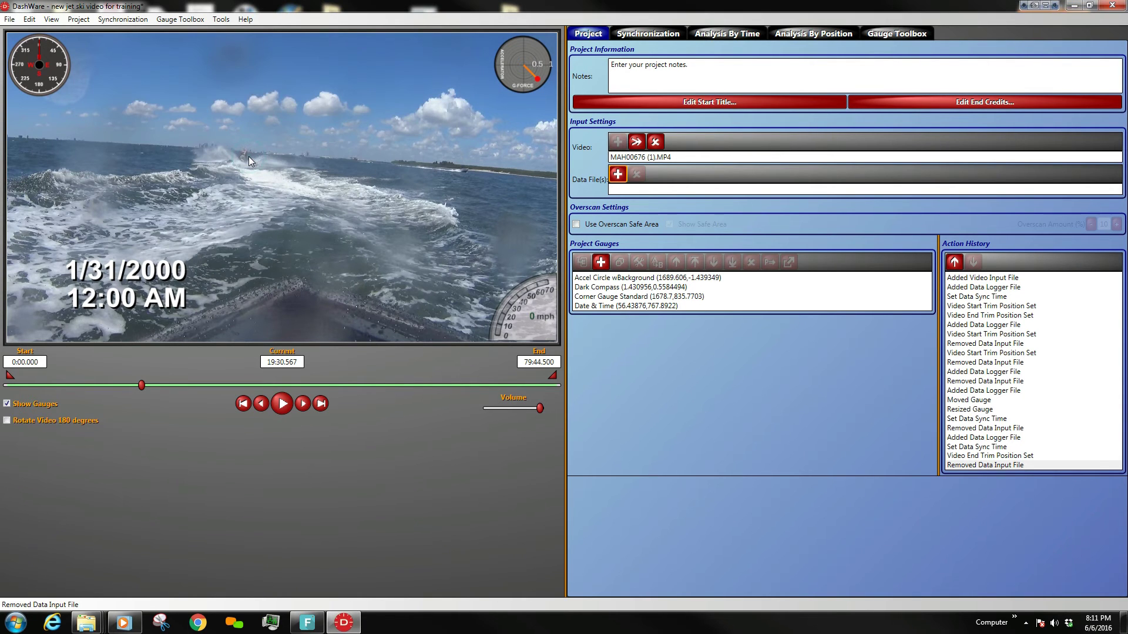
click(648, 34)
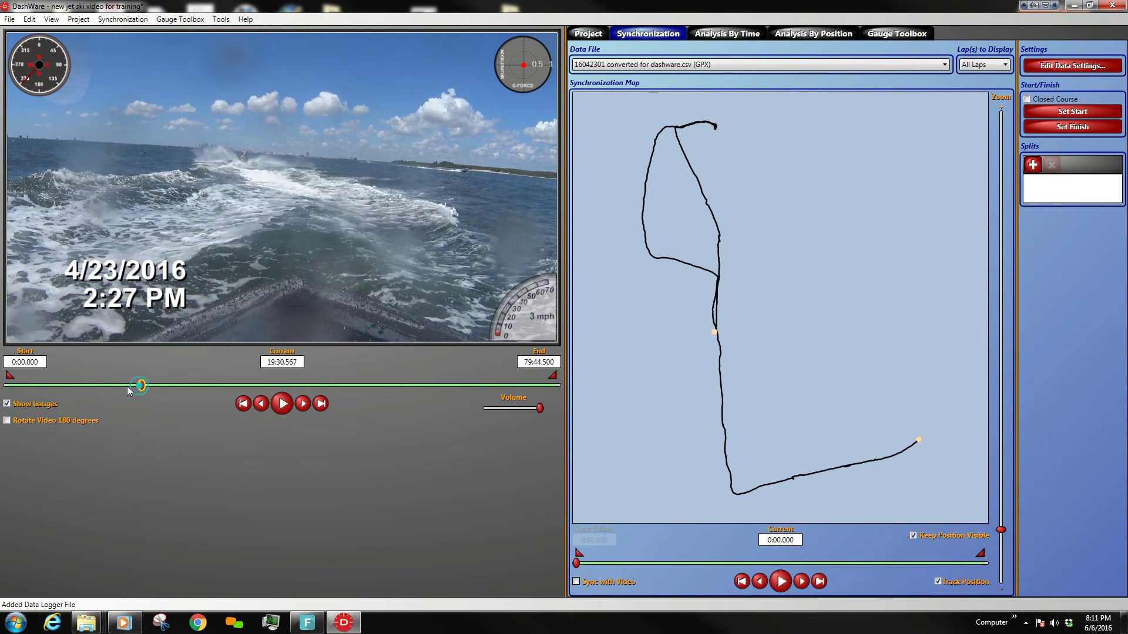
drag(142, 385, 7, 385)
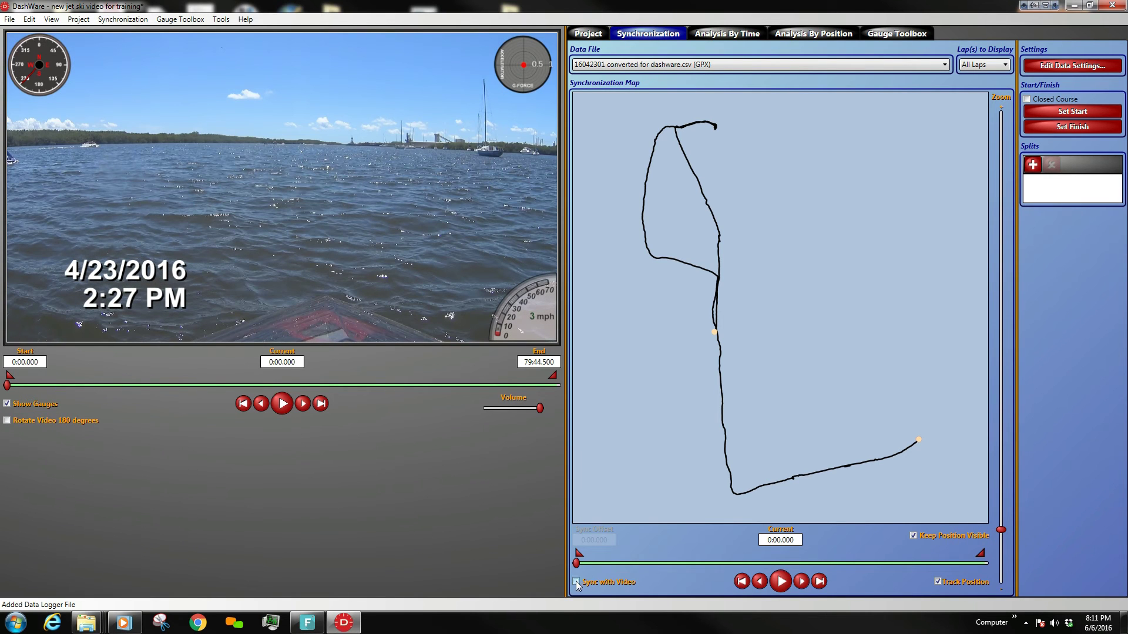
click(579, 583)
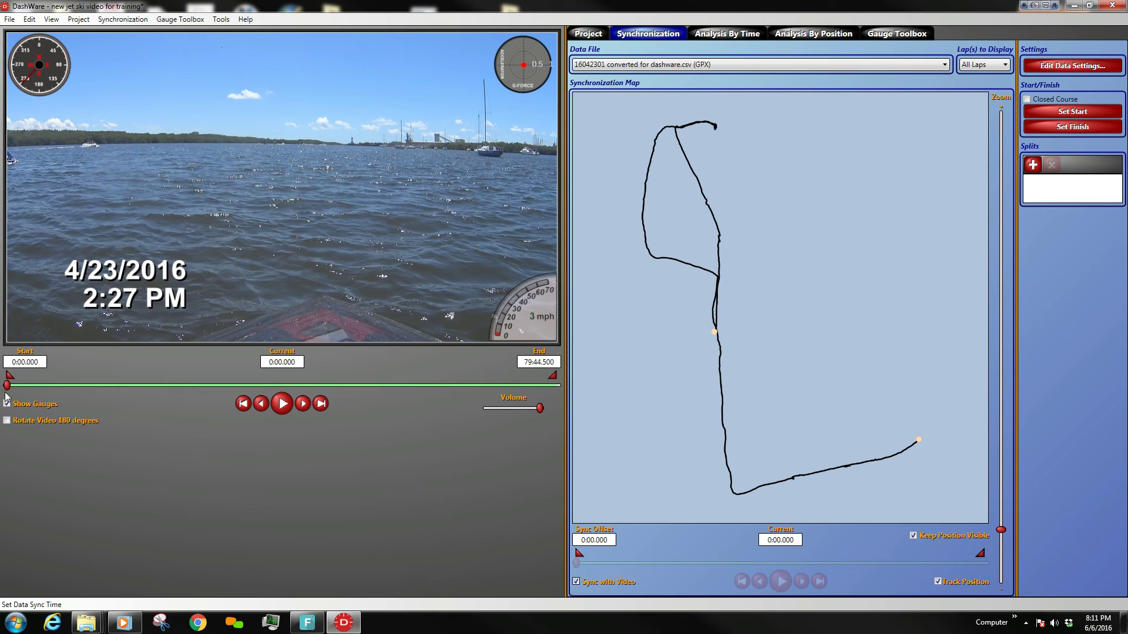
drag(7, 385, 404, 343)
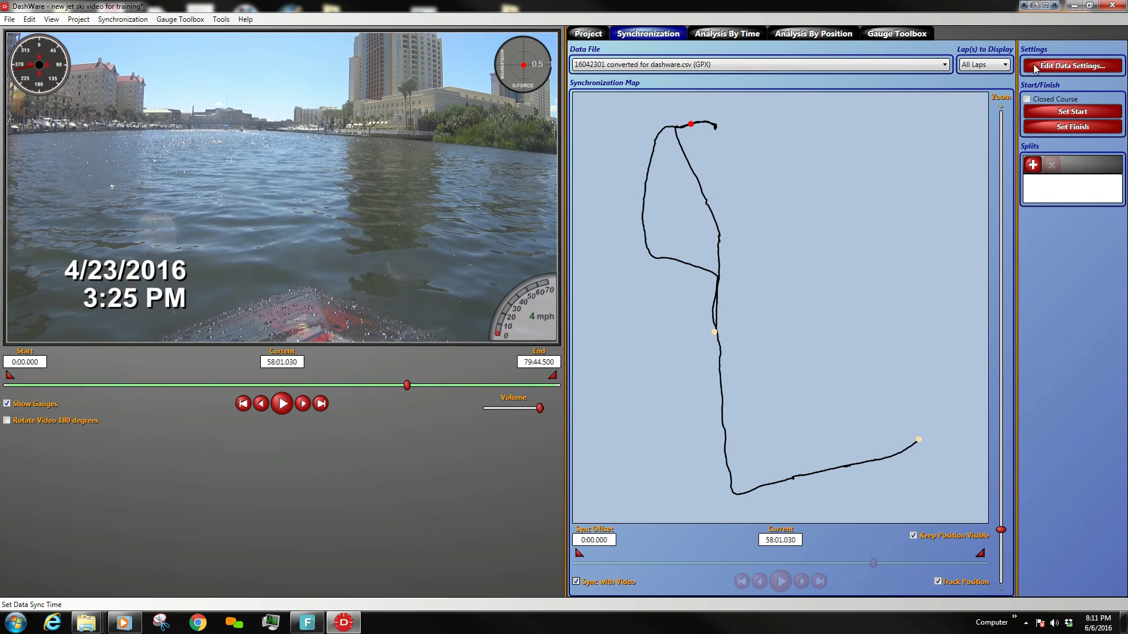
- Place an enlarged Date & Time gauge, found by filtering for 'time', near the video centre, then return to about 12:41
click(892, 33)
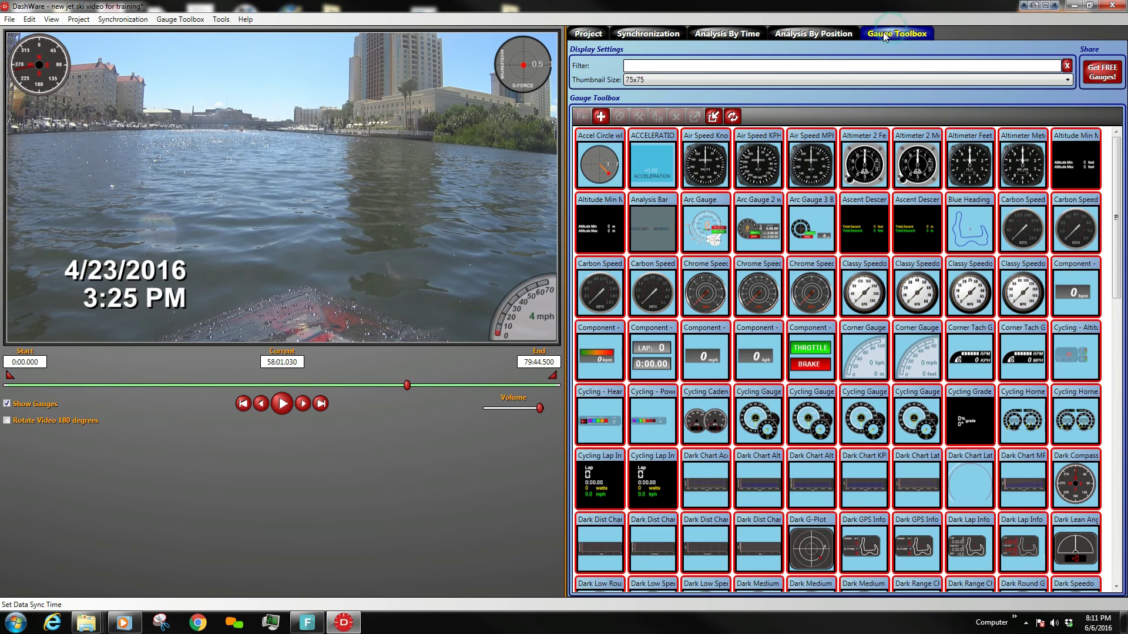
click(670, 66)
text(time)
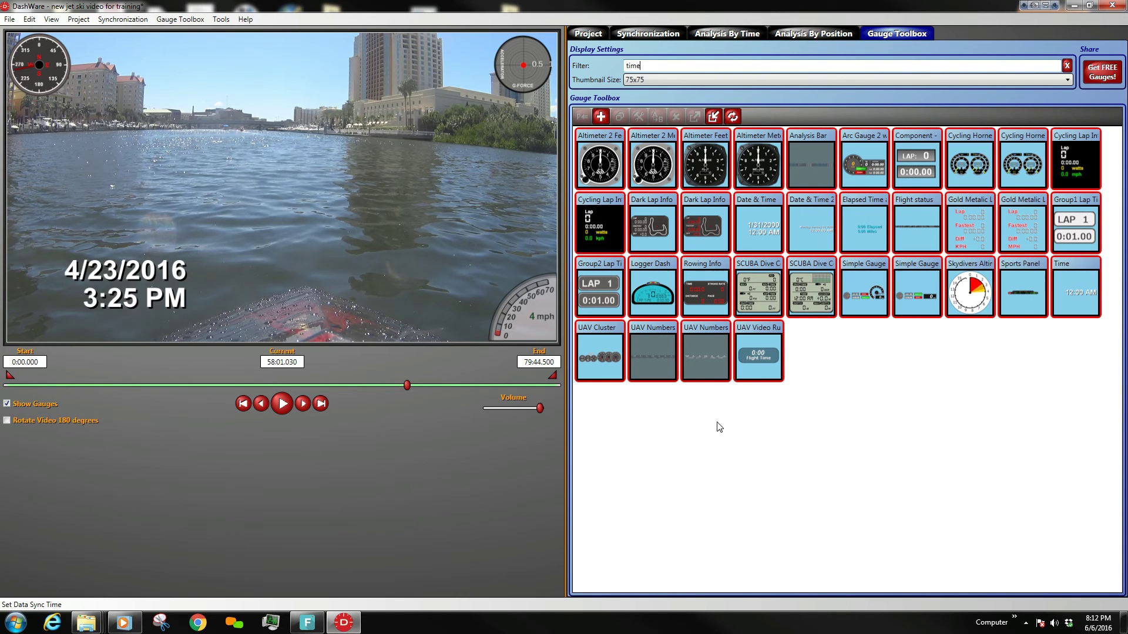
drag(757, 230, 248, 177)
drag(310, 198, 430, 248)
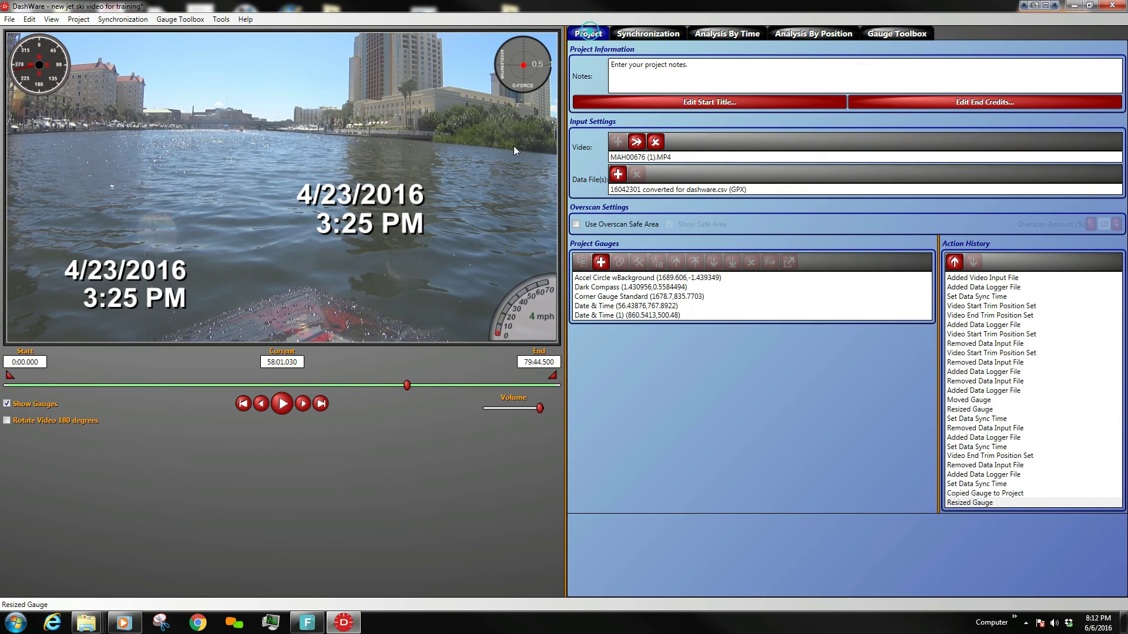
click(587, 34)
drag(407, 386, 380, 403)
- Delete the central Date & Time gauge and move the remaining date gauge to the lower-left corner
click(371, 199)
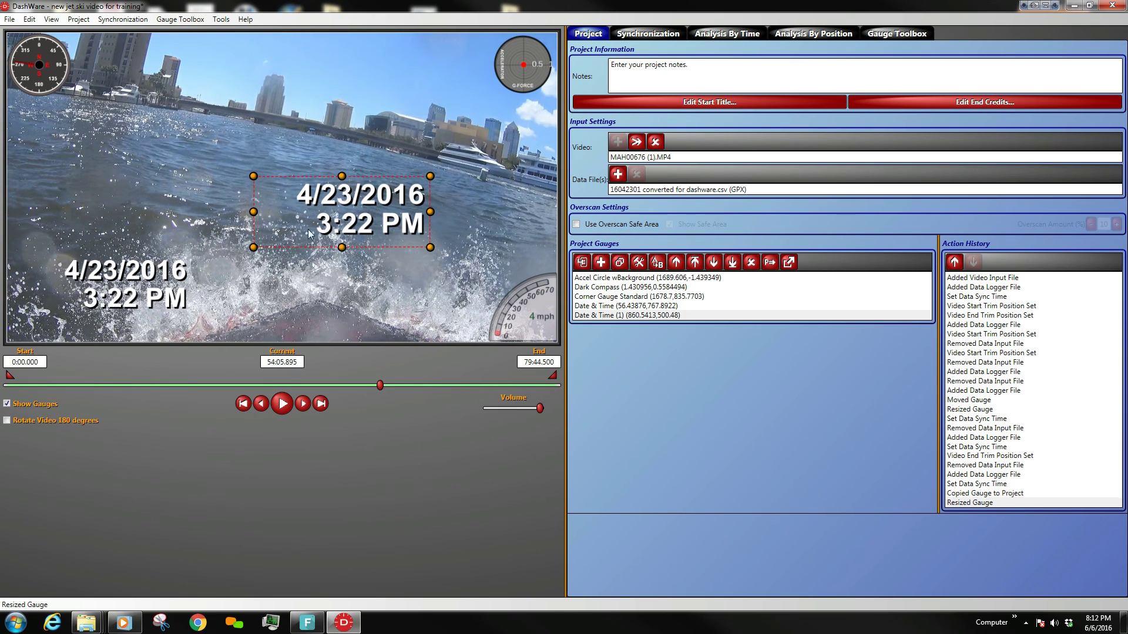
key(Delete)
drag(139, 273, 60, 344)
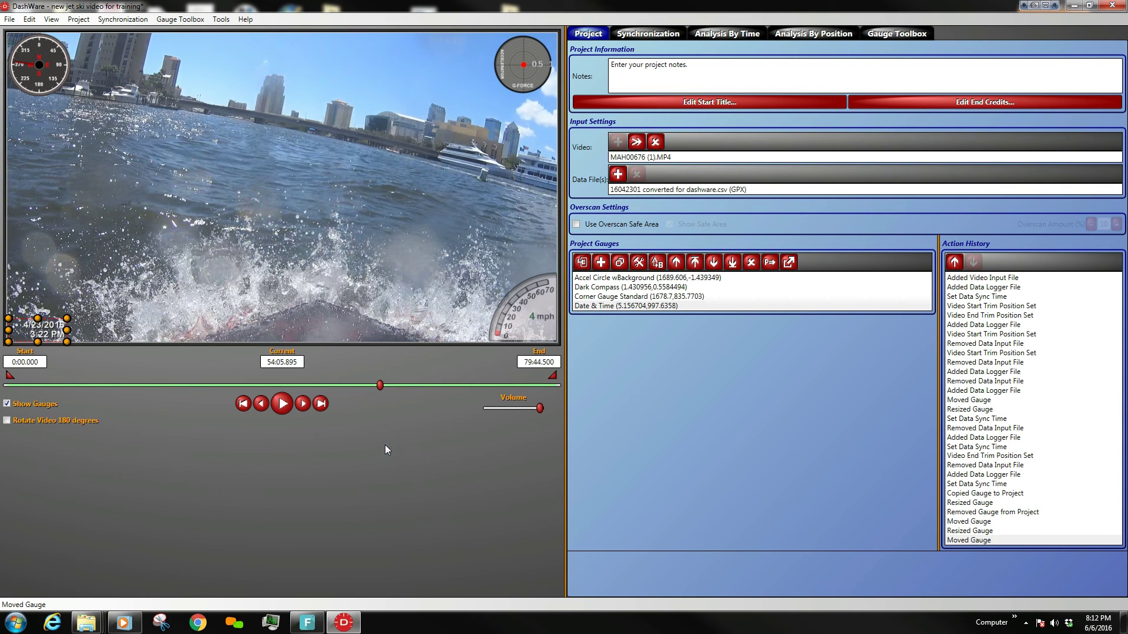
click(329, 352)
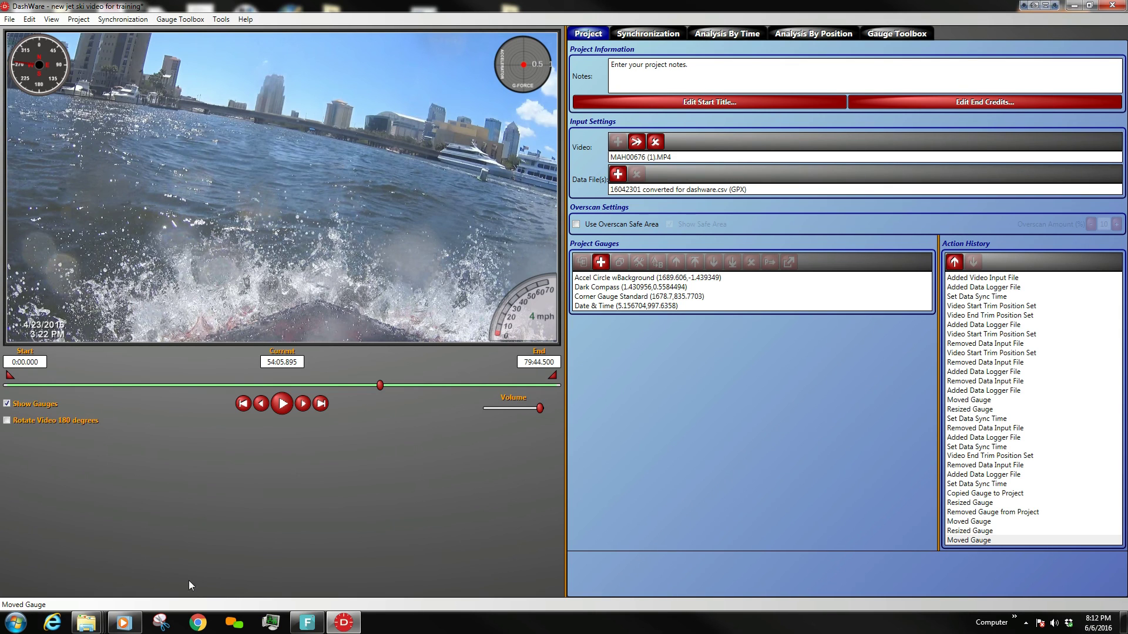
- Open the Windows Start menu
click(15, 622)
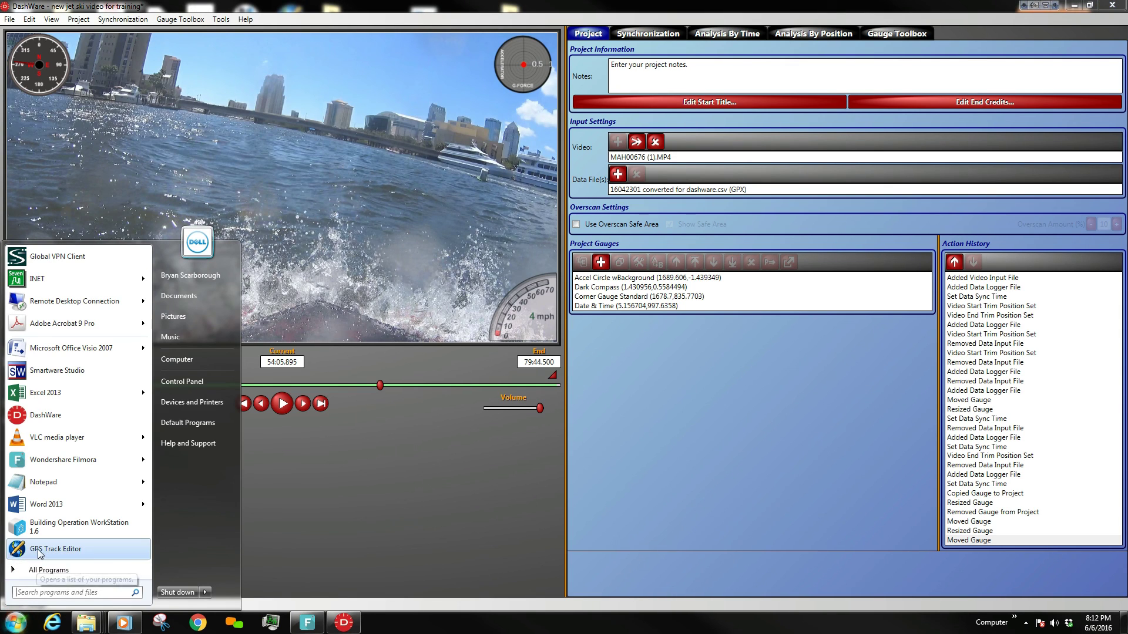